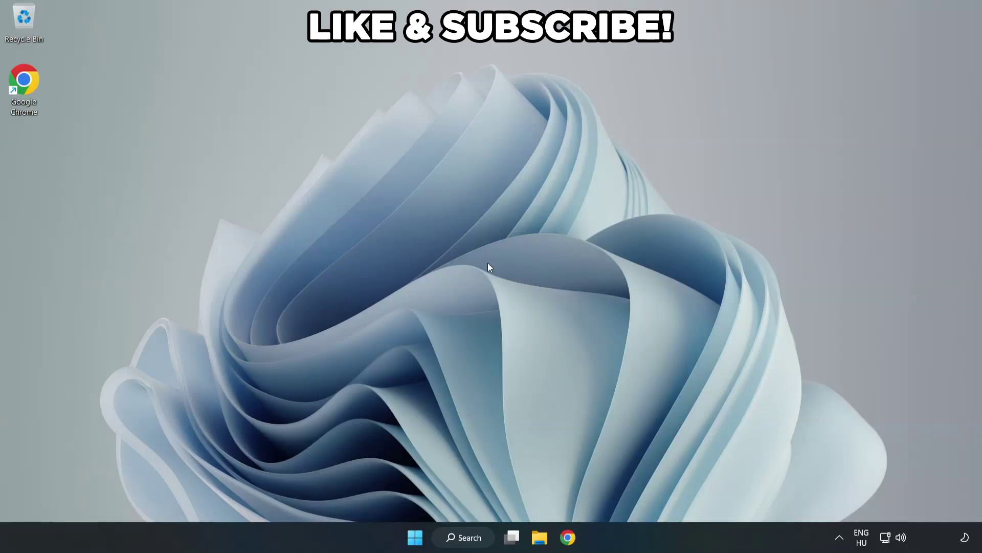
# Step: Search Windows for 'edit power plan' and open the Edit power plan result
pyautogui.click(473, 542)
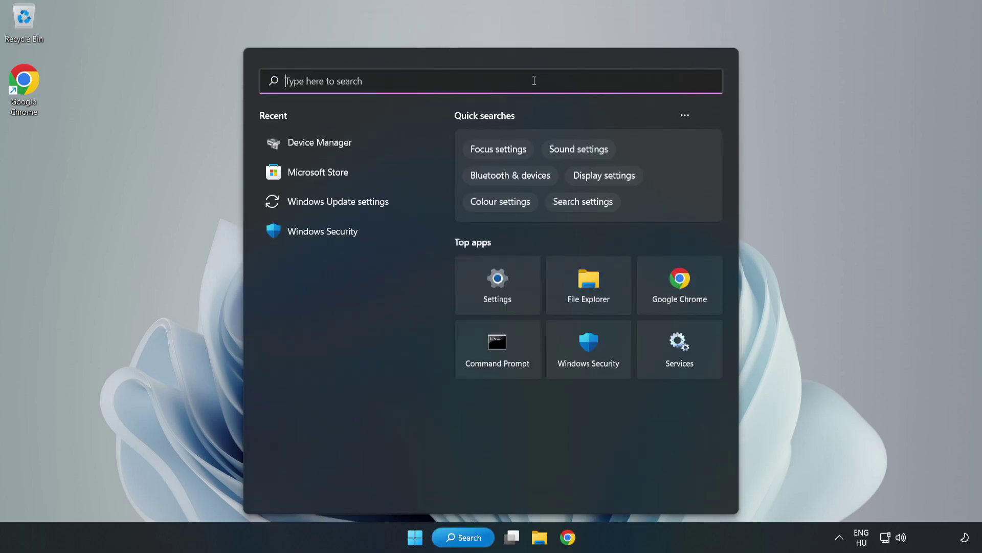
pyautogui.write('edit')
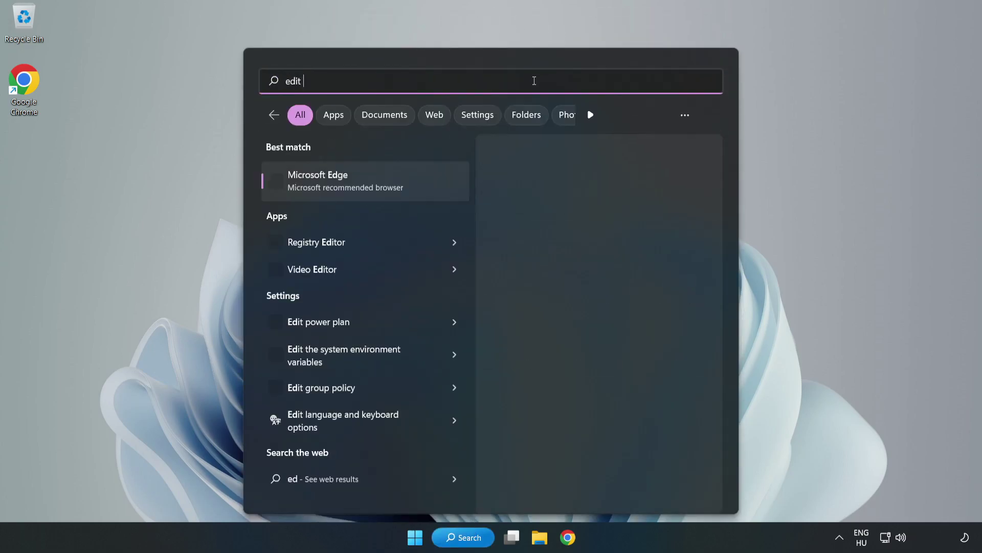
pyautogui.write(' power plan')
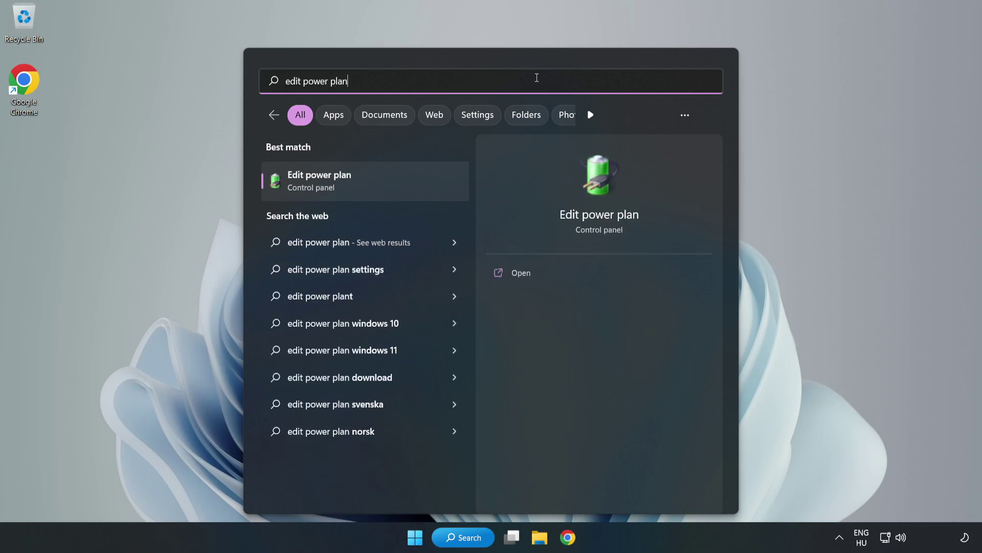
pyautogui.click(371, 184)
# Step: Switch the active power plan from Balanced to High performance, then close Power Options
pyautogui.click(371, 182)
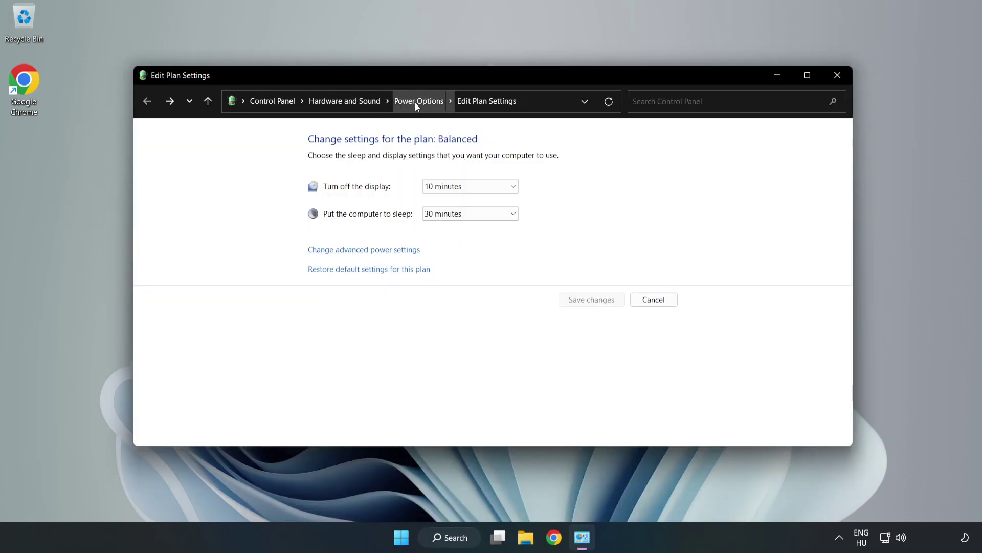
pyautogui.click(415, 102)
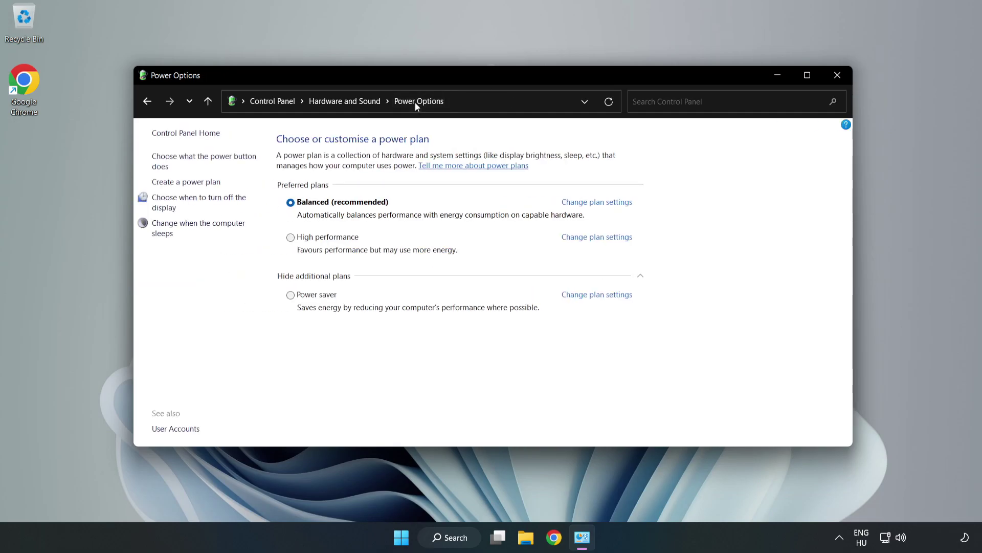
pyautogui.moveTo(326, 237)
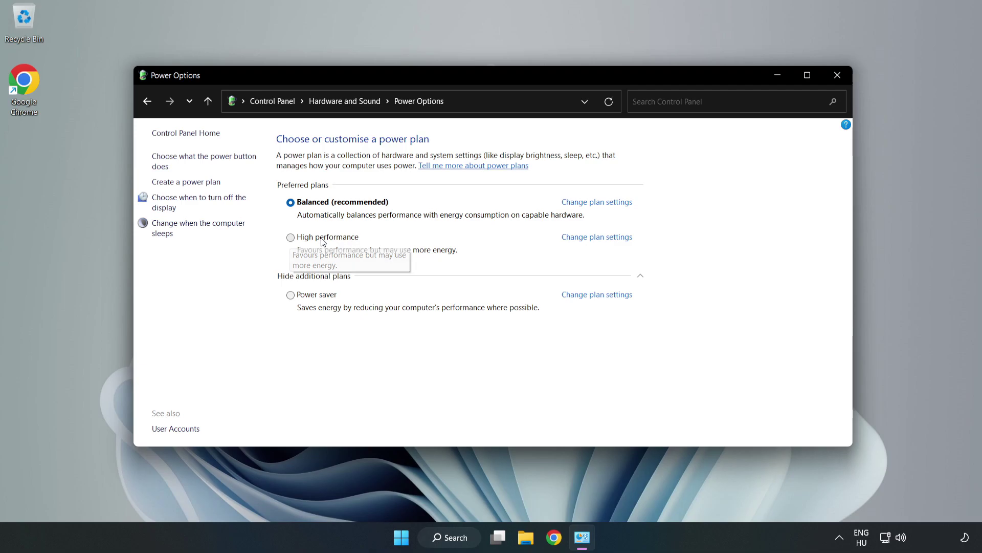
pyautogui.click(321, 240)
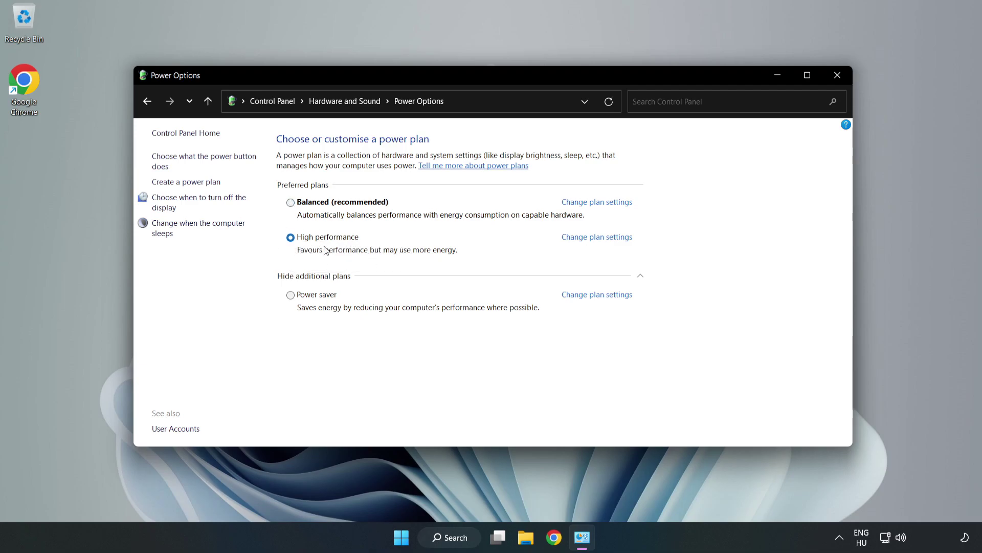
pyautogui.click(835, 82)
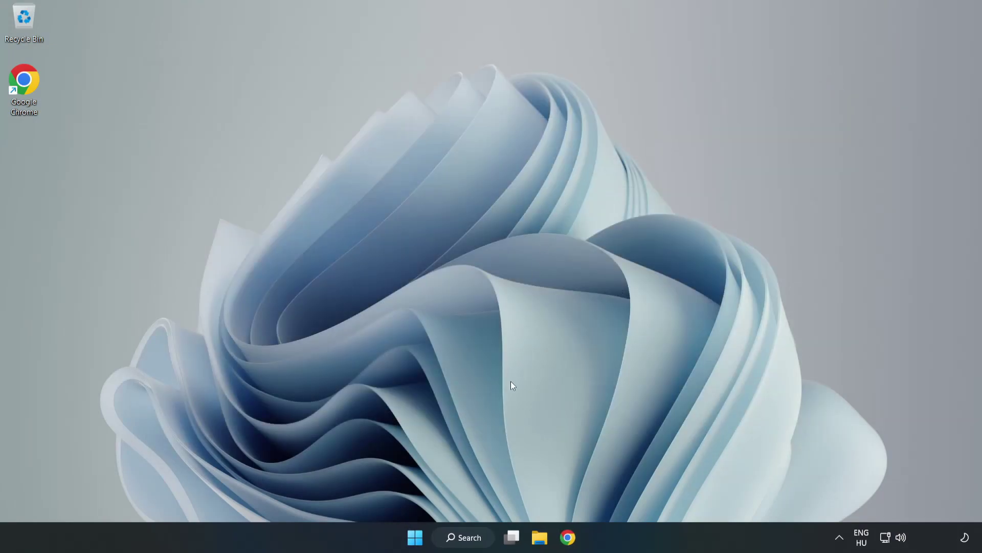
# Step: Search Windows for 'device manager'
pyautogui.click(477, 538)
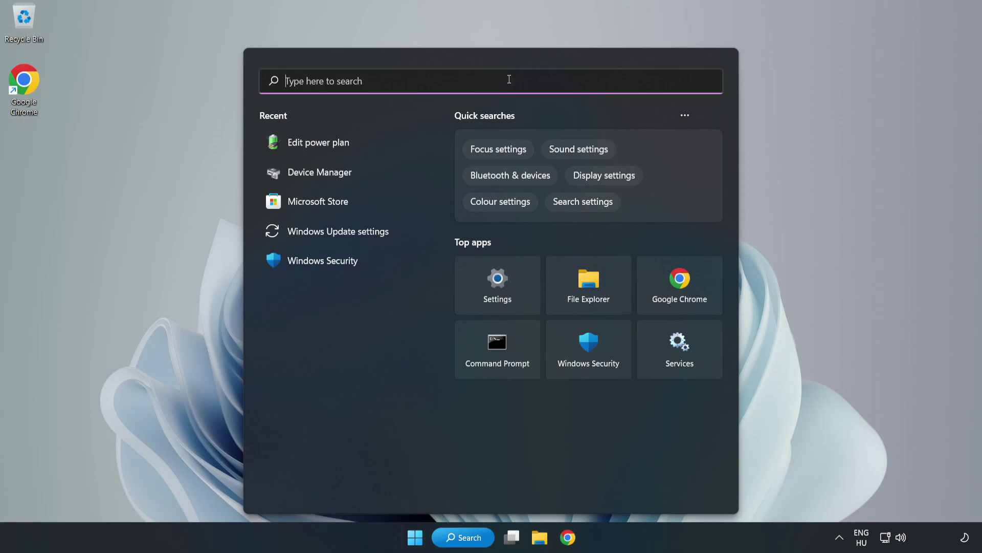
pyautogui.write('device manager')
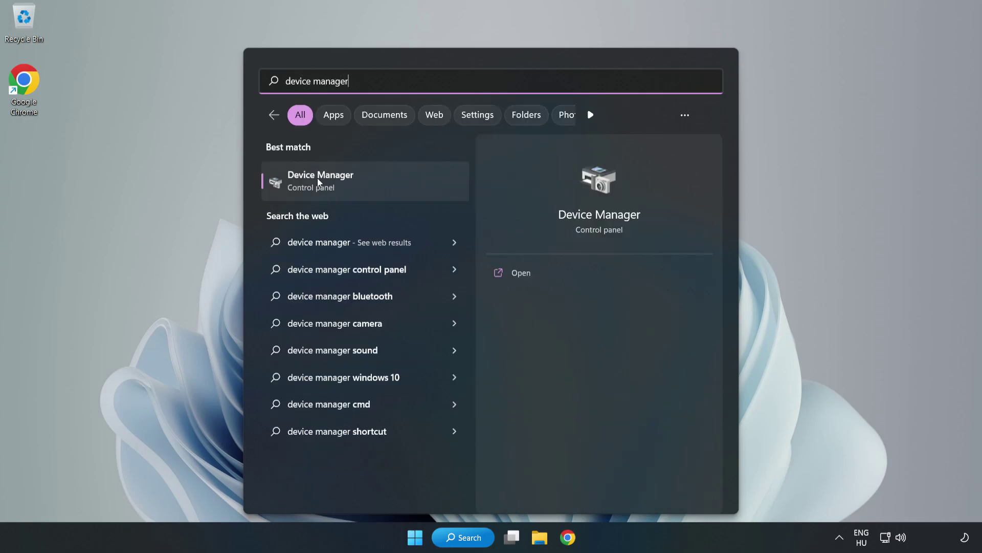
# Step: Open Device Manager, expand Display adapters and bring up the VMware SVGA 3D context menu
pyautogui.click(357, 183)
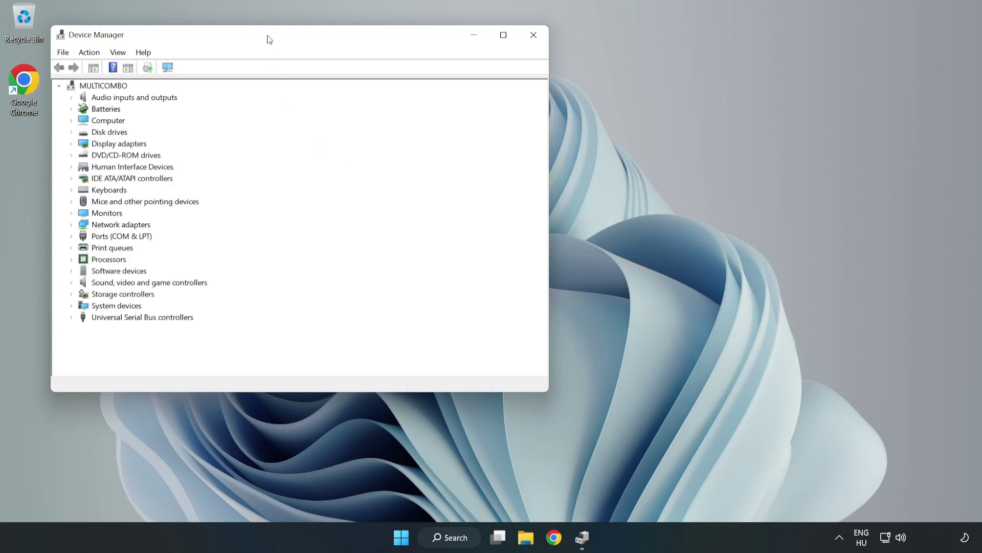
pyautogui.moveTo(269, 39); pyautogui.dragTo(452, 99)
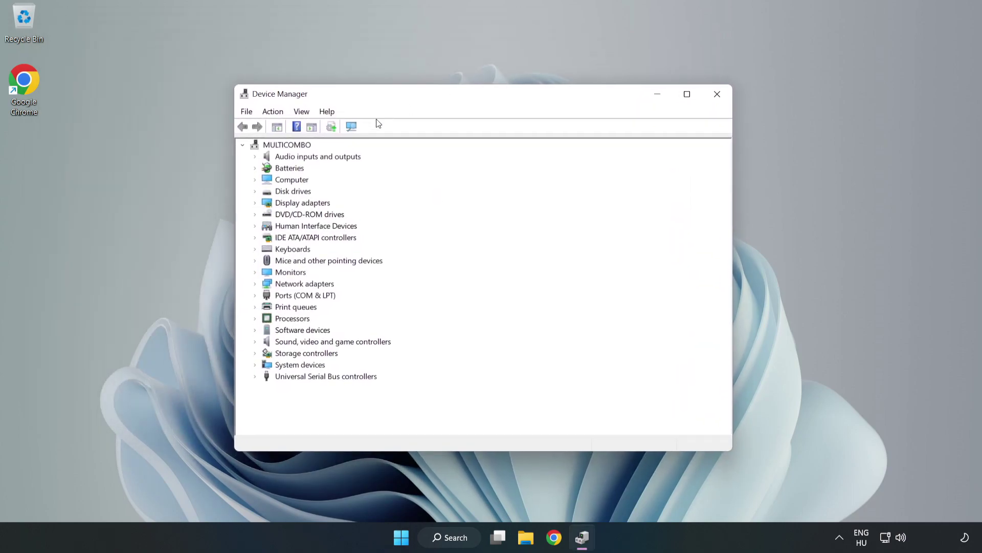
pyautogui.click(303, 203)
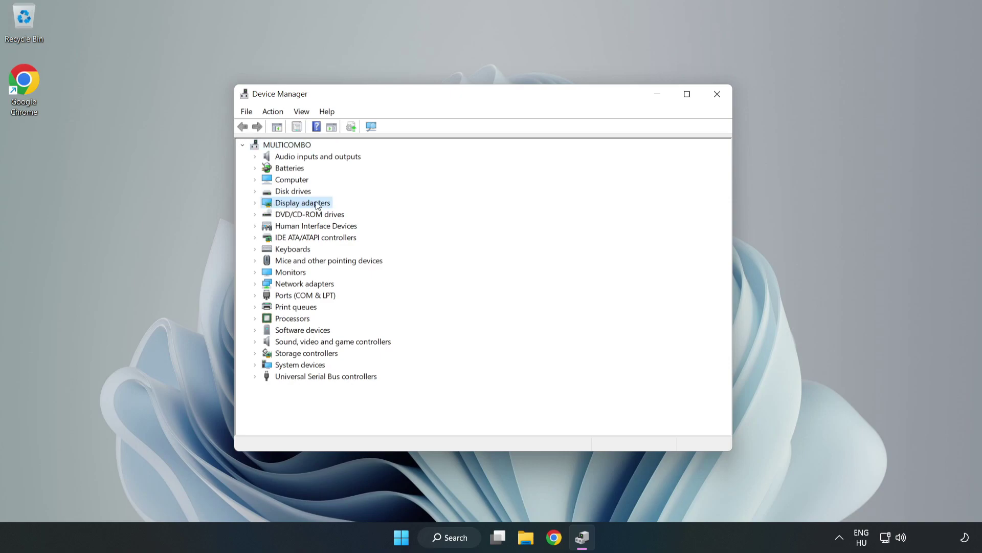
pyautogui.click(255, 204)
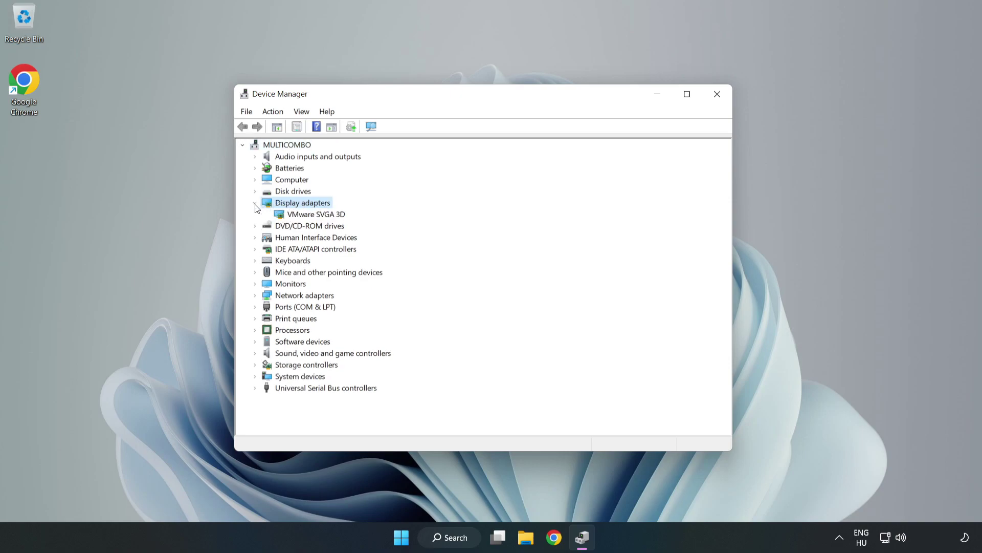
pyautogui.click(334, 216)
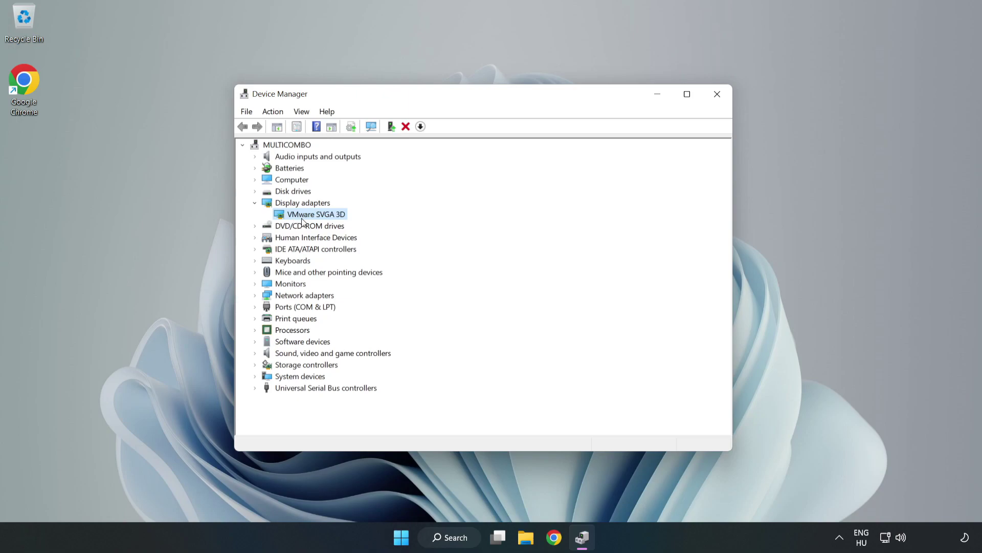
pyautogui.rightClick(313, 216)
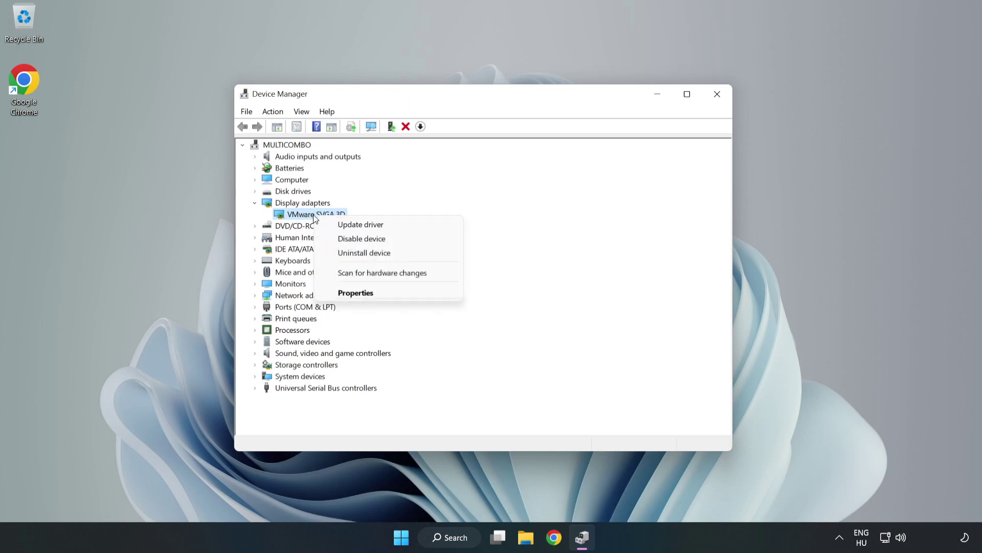
# Step: Run an automatic driver update for VMware SVGA 3D, then close Device Manager
pyautogui.click(369, 228)
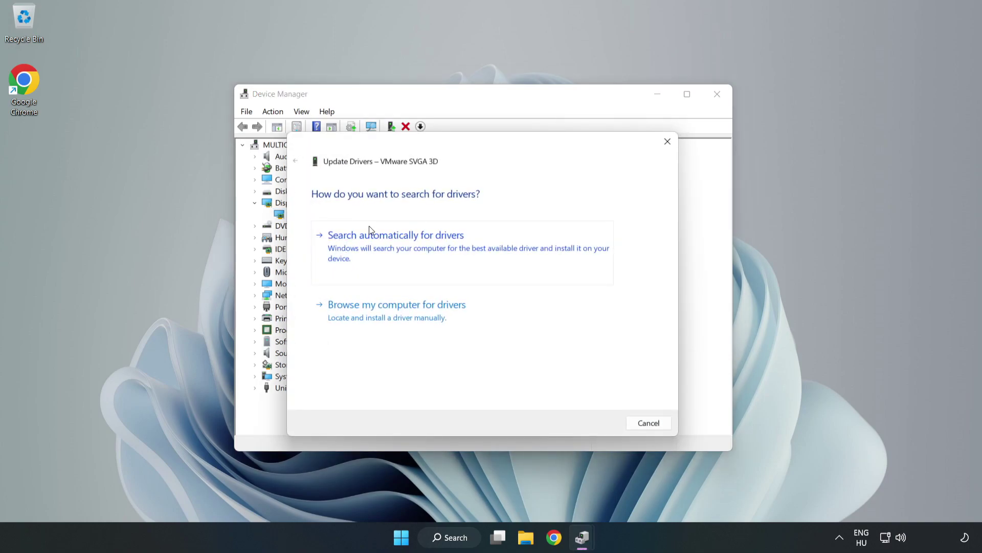
pyautogui.moveTo(402, 146); pyautogui.dragTo(408, 129)
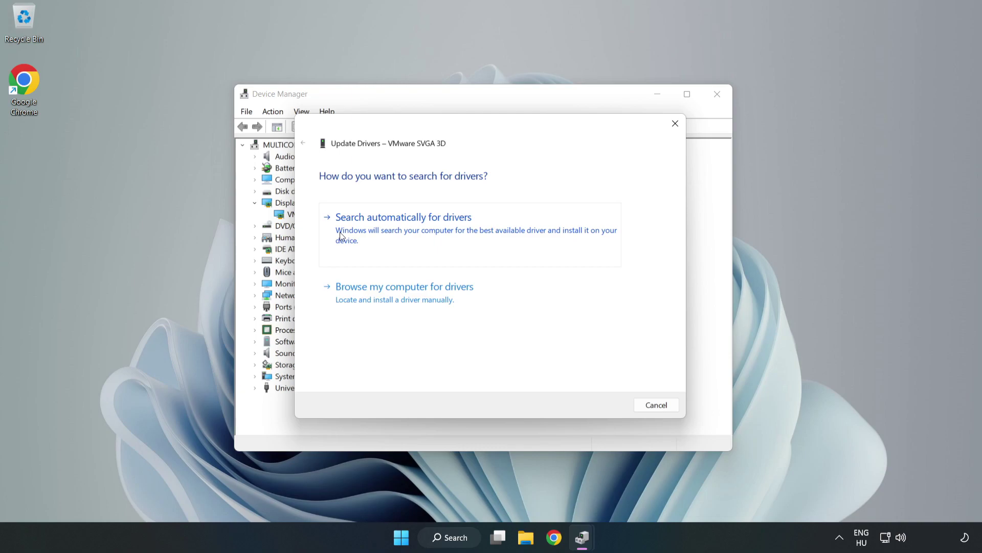
pyautogui.click(404, 231)
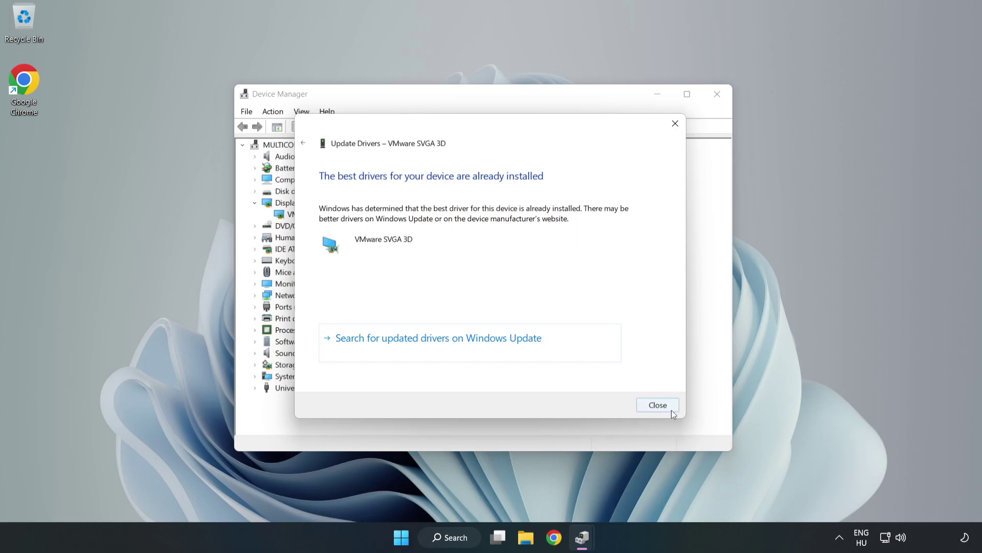
pyautogui.click(658, 405)
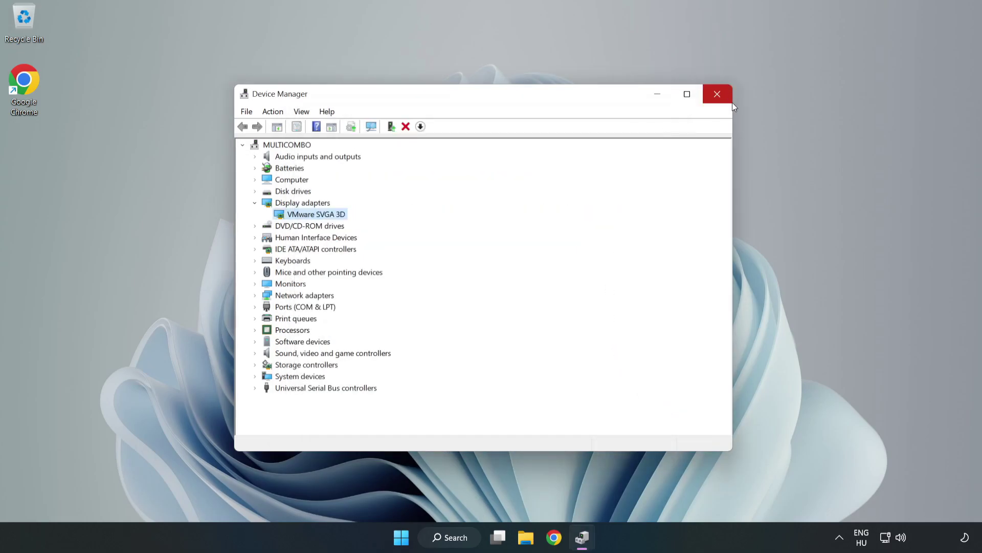
pyautogui.click(718, 94)
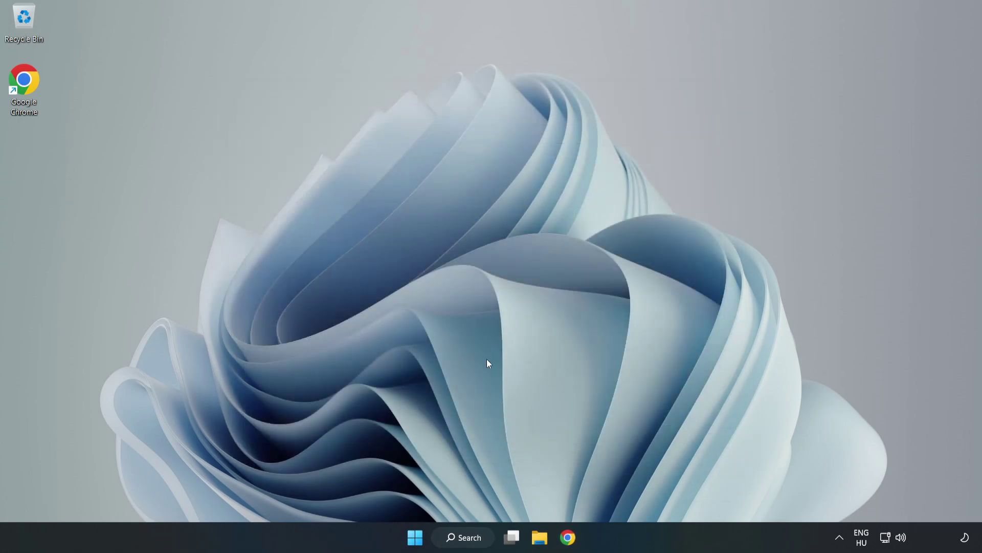
# Step: Search Windows for 'game mode' and open the Game Mode settings page
pyautogui.click(468, 538)
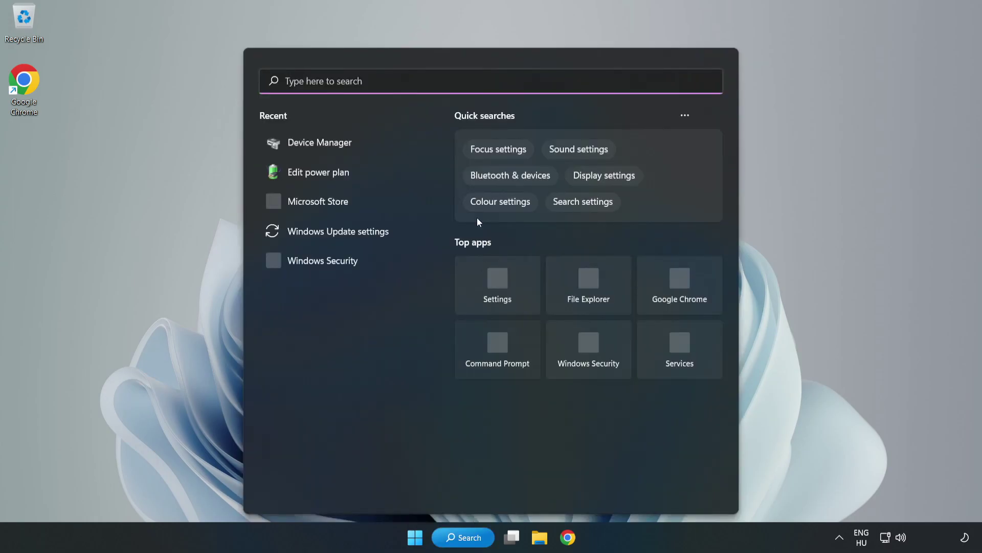
pyautogui.write('game mode')
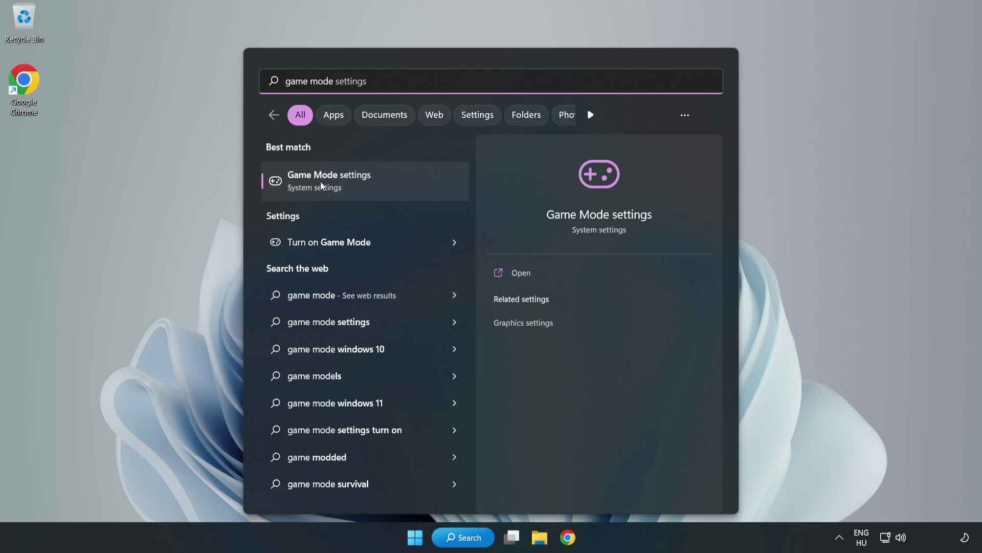
pyautogui.click(351, 182)
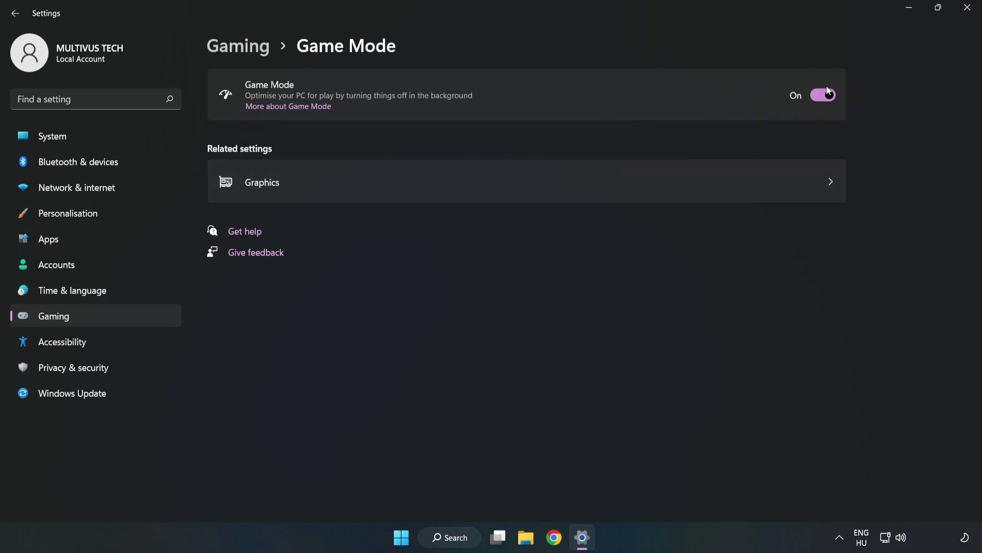
# Step: Turn off the controller shortcut for Xbox Game Bar under Gaming, then close Settings
pyautogui.click(249, 52)
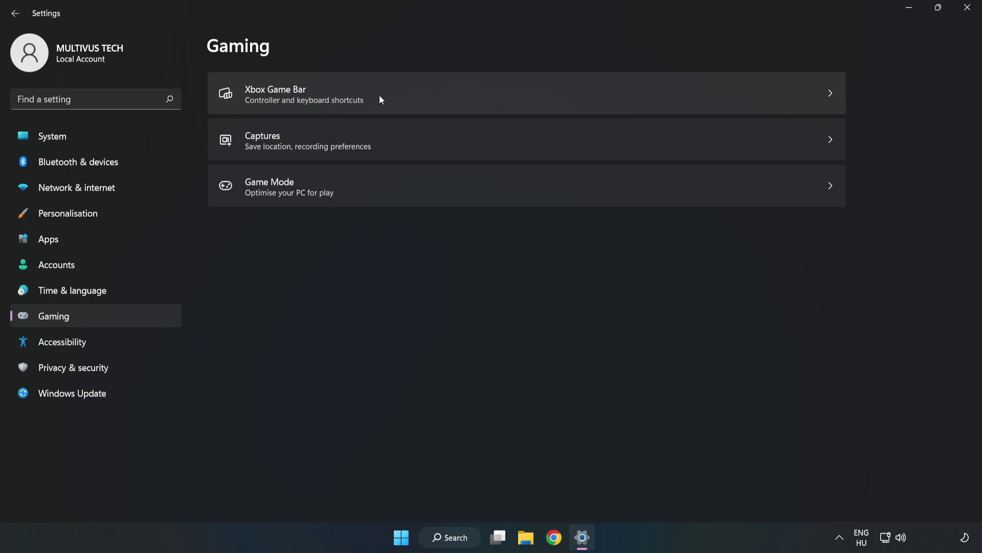
pyautogui.click(417, 93)
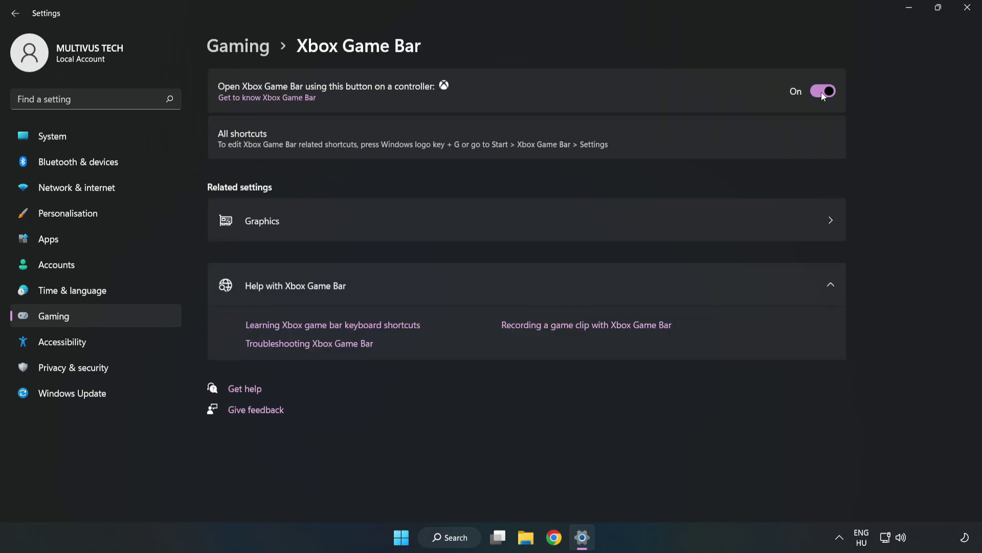
pyautogui.click(821, 91)
pyautogui.click(967, 9)
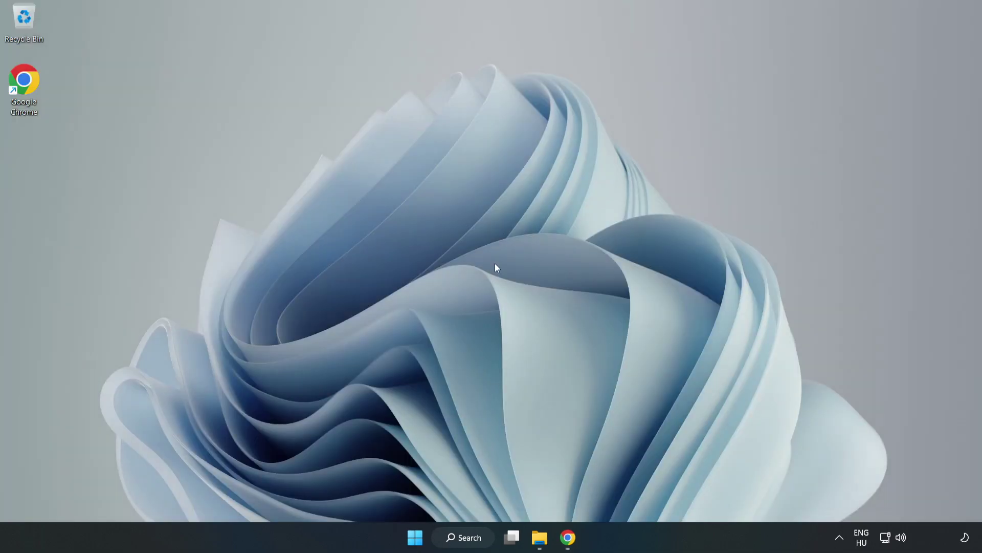
# Step: Launch Task Manager from the Start button menu and end the Google Chrome (8) processes
pyautogui.rightClick(419, 542)
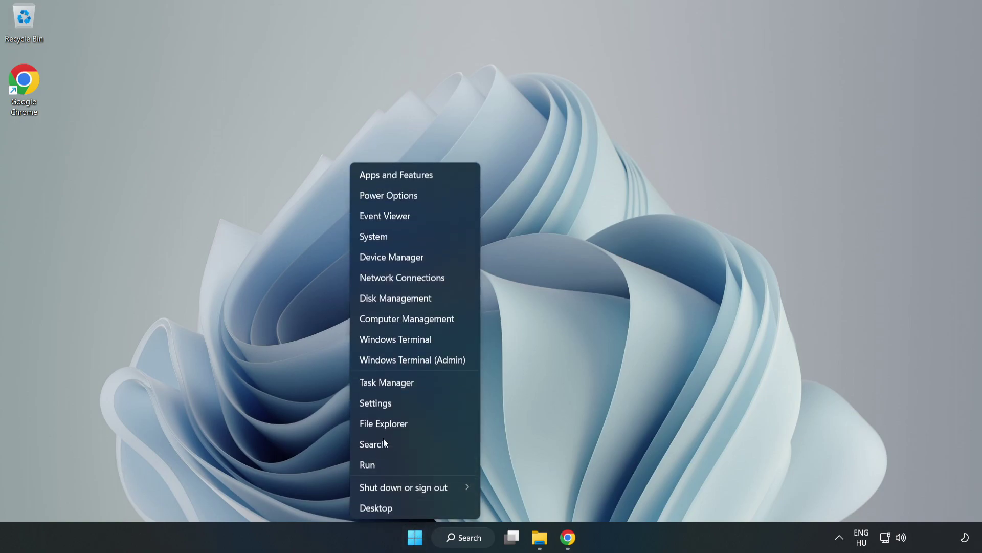
pyautogui.click(430, 383)
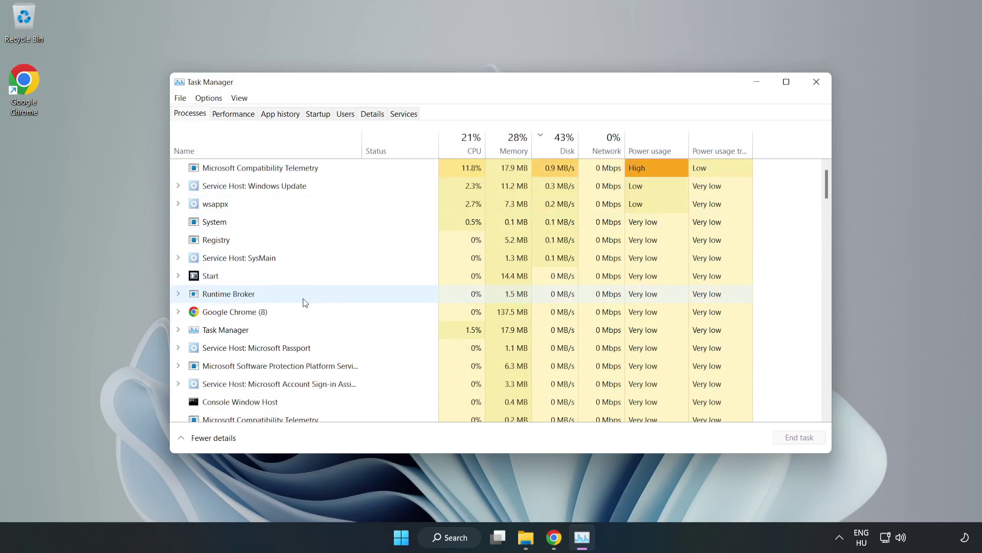
pyautogui.click(265, 312)
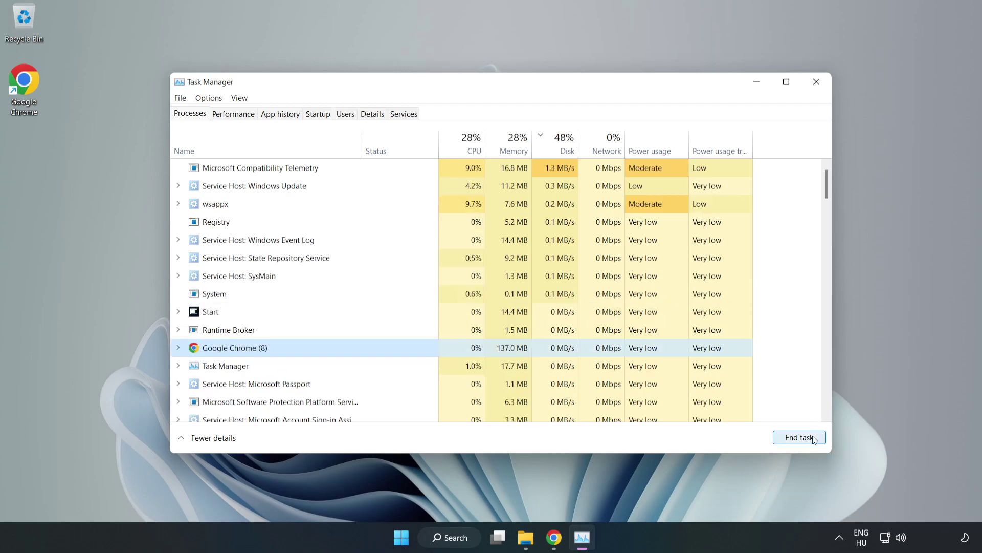
pyautogui.click(795, 437)
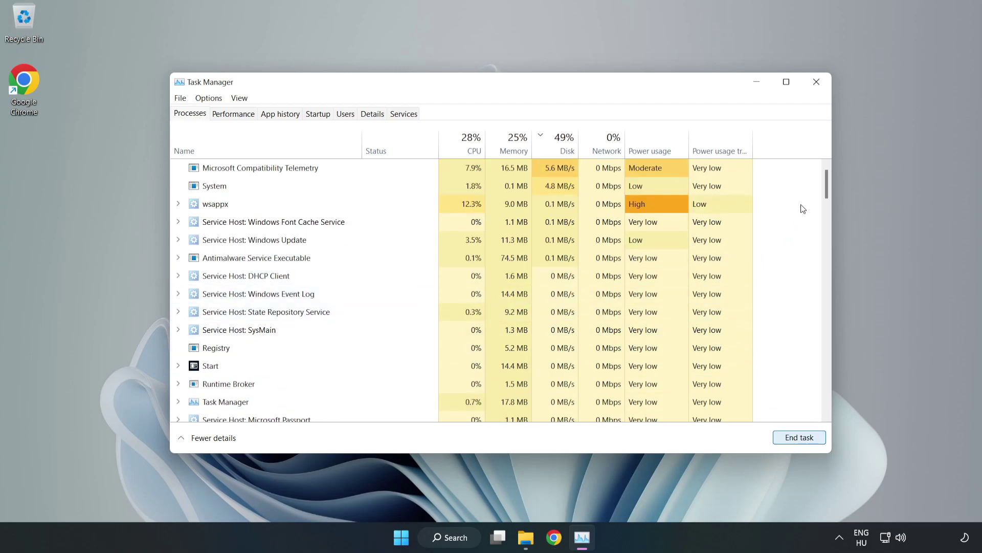
pyautogui.moveTo(830, 186); pyautogui.dragTo(832, 218)
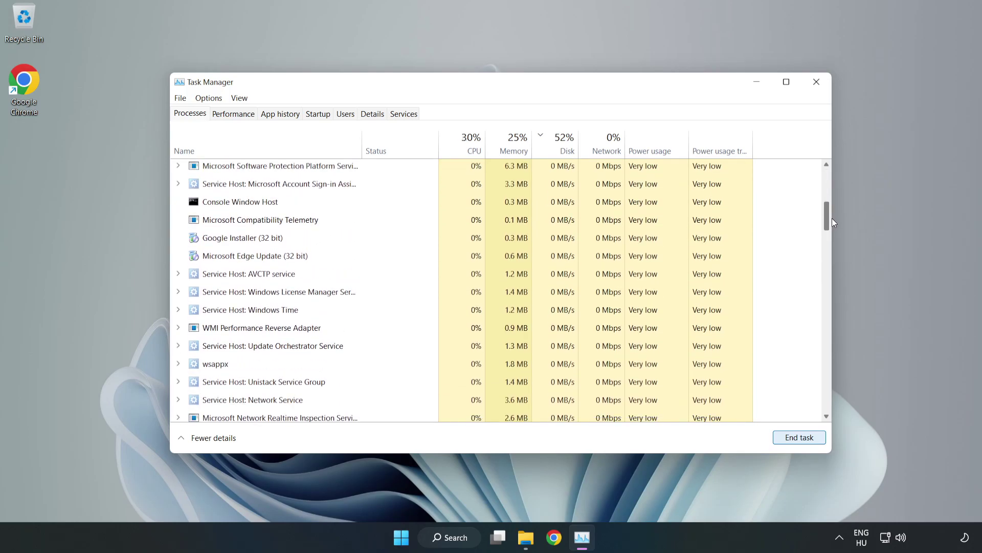
pyautogui.moveTo(832, 219)
pyautogui.mouseDown()
pyautogui.moveTo(830, 281)
pyautogui.moveTo(793, 173)
pyautogui.mouseUp()
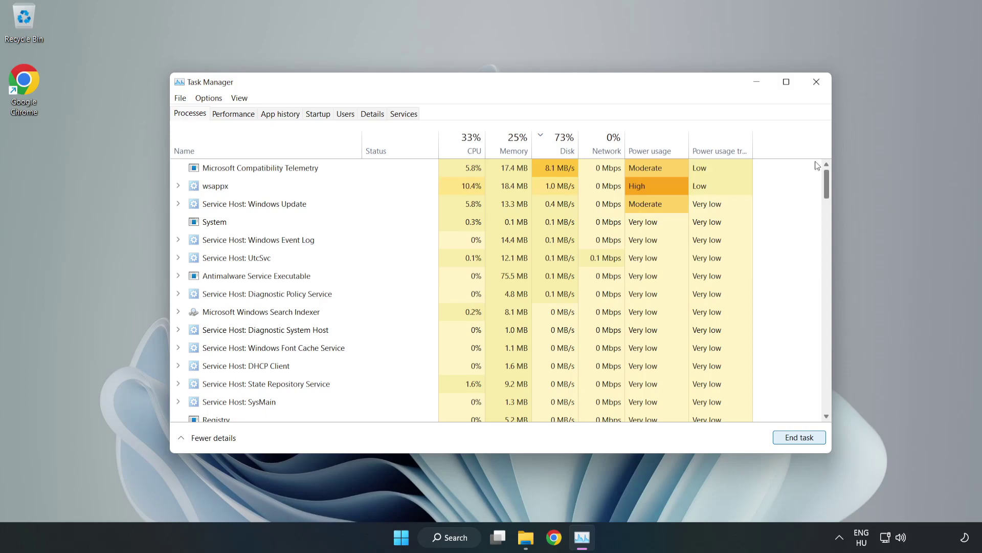
# Step: On the Startup apps tab, disable Cortana, Phone Link, Terminal and Xbox App Services
pyautogui.click(322, 117)
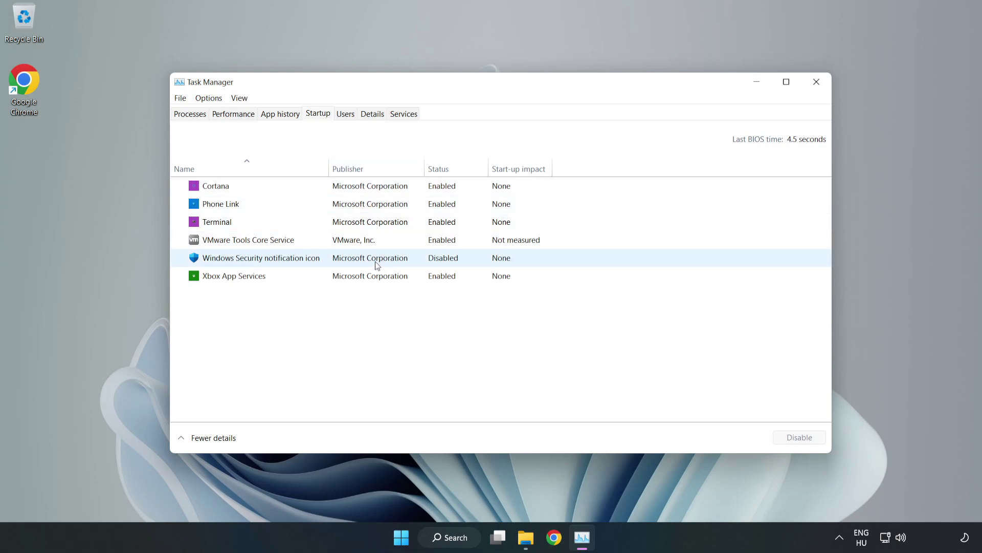
pyautogui.click(369, 187)
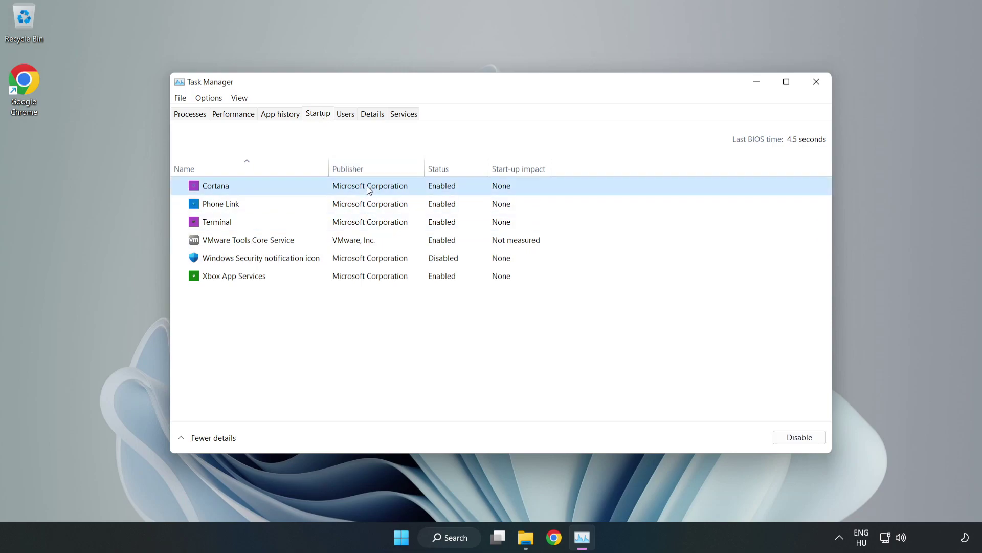
pyautogui.click(790, 443)
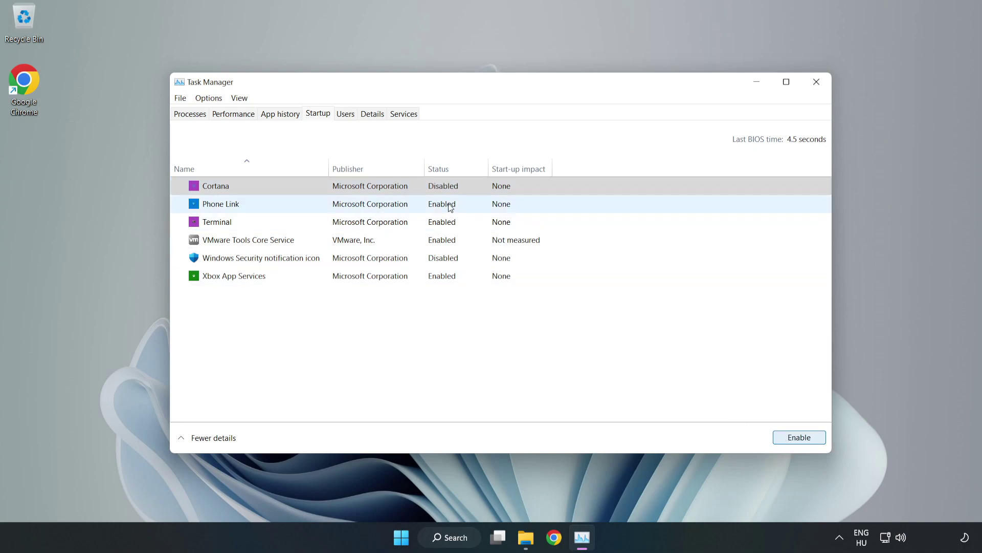
pyautogui.click(451, 207)
pyautogui.click(795, 439)
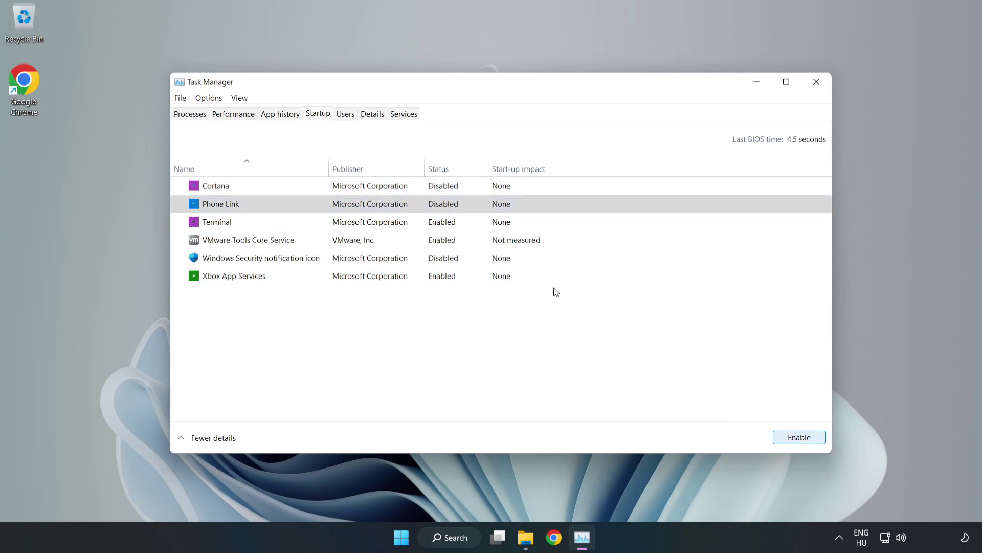
pyautogui.click(452, 222)
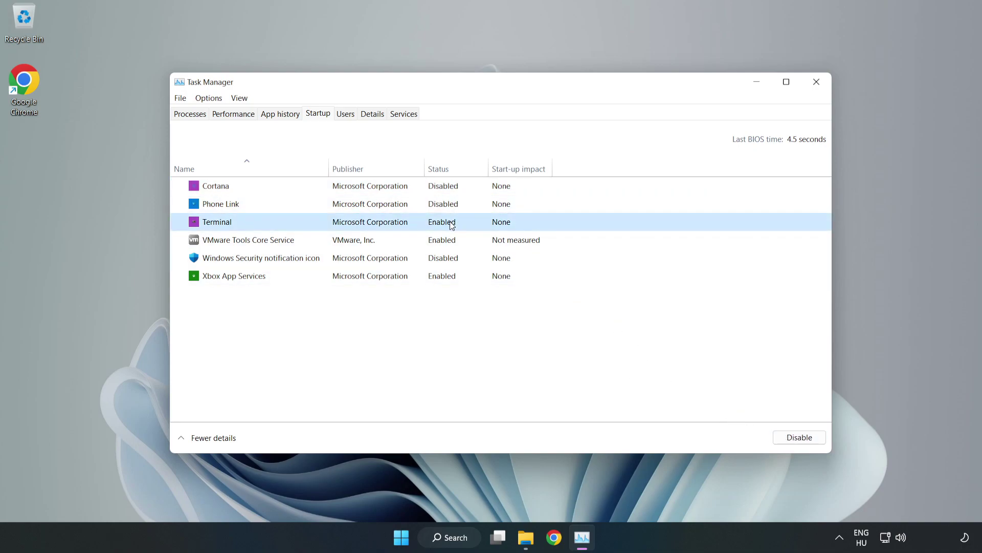
pyautogui.click(804, 441)
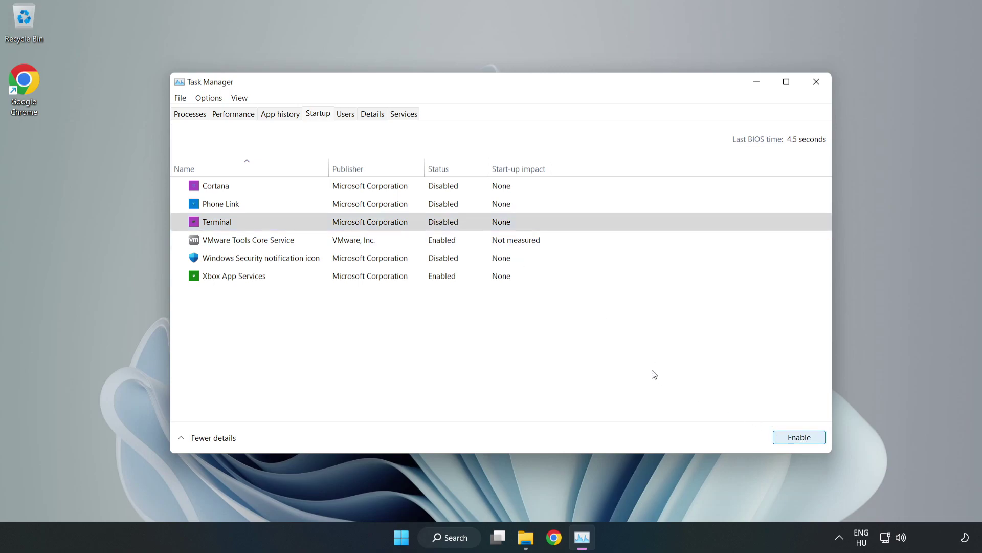
pyautogui.click(337, 278)
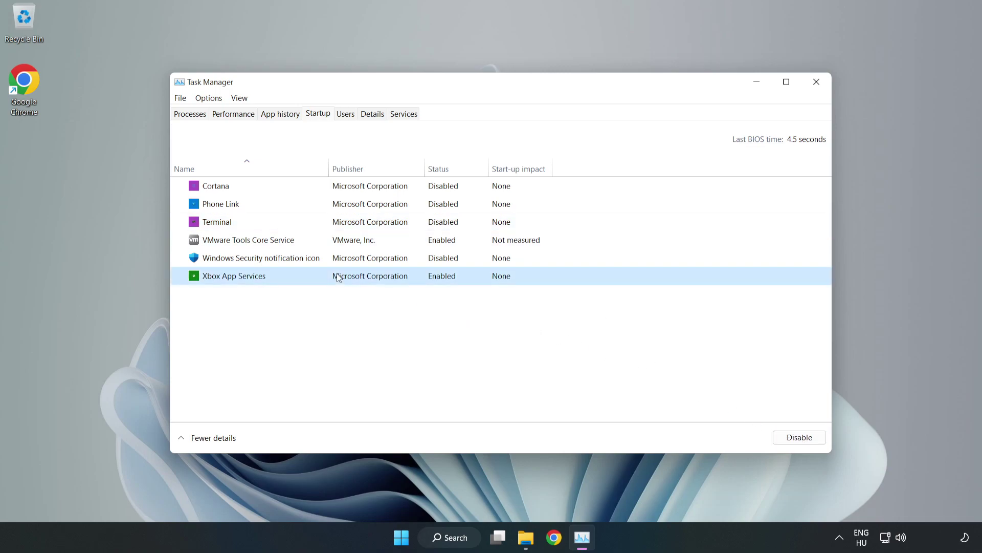
pyautogui.click(780, 441)
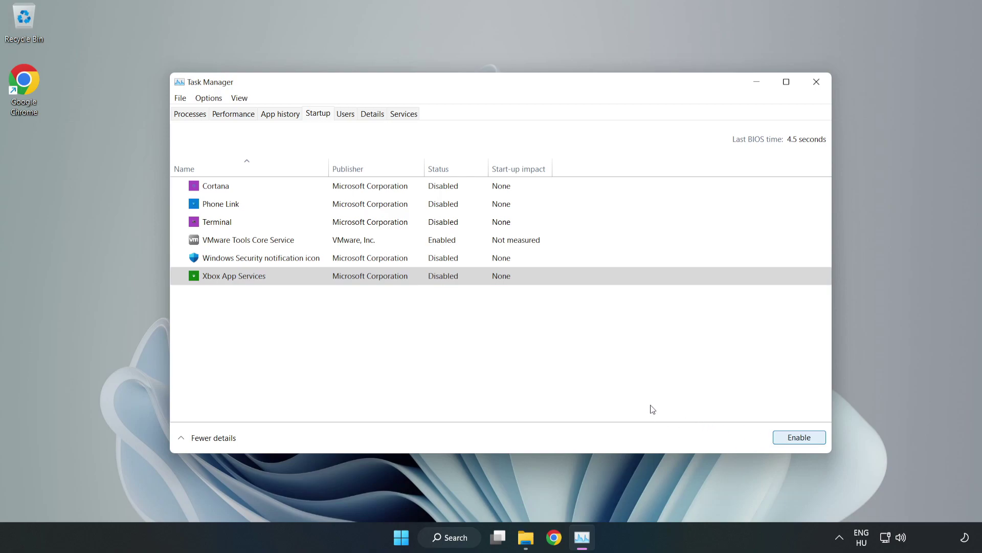
# Step: Close Task Manager and run a Windows Update check, which reports the PC up to date
pyautogui.click(816, 83)
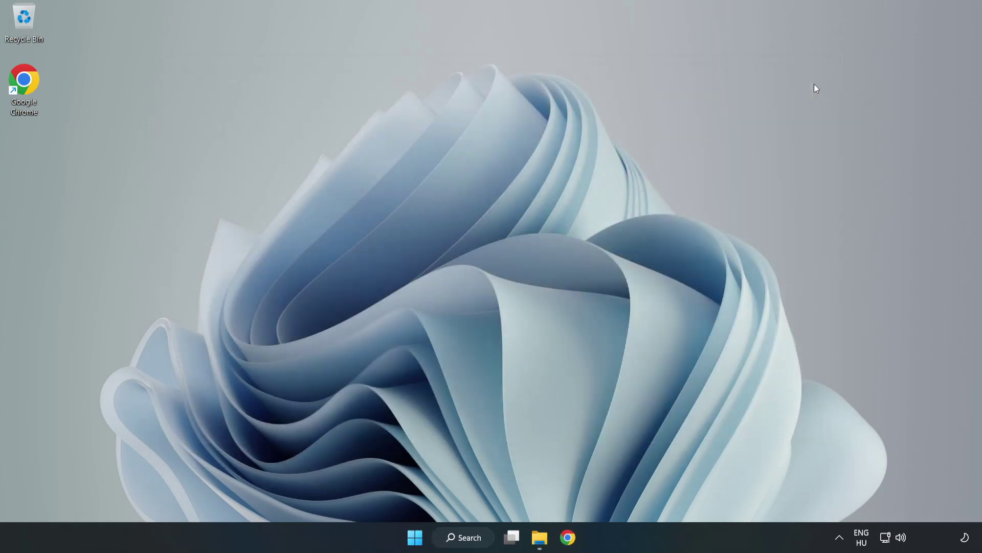
pyautogui.click(469, 540)
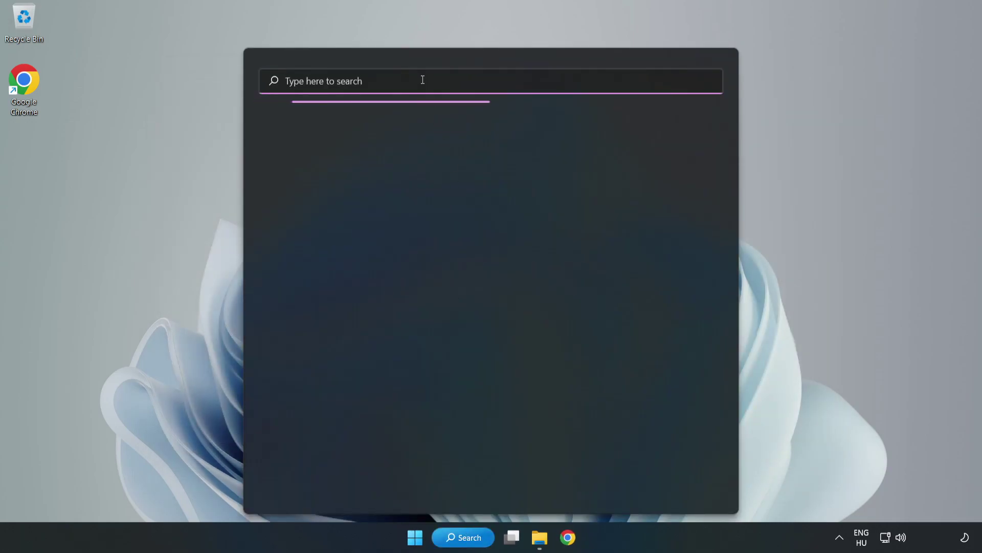
pyautogui.write('update')
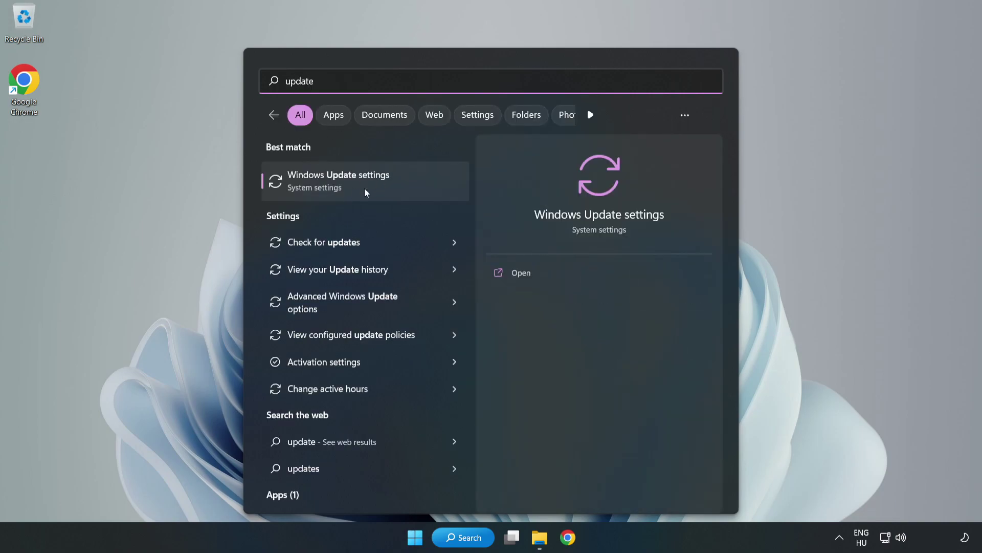
pyautogui.click(400, 192)
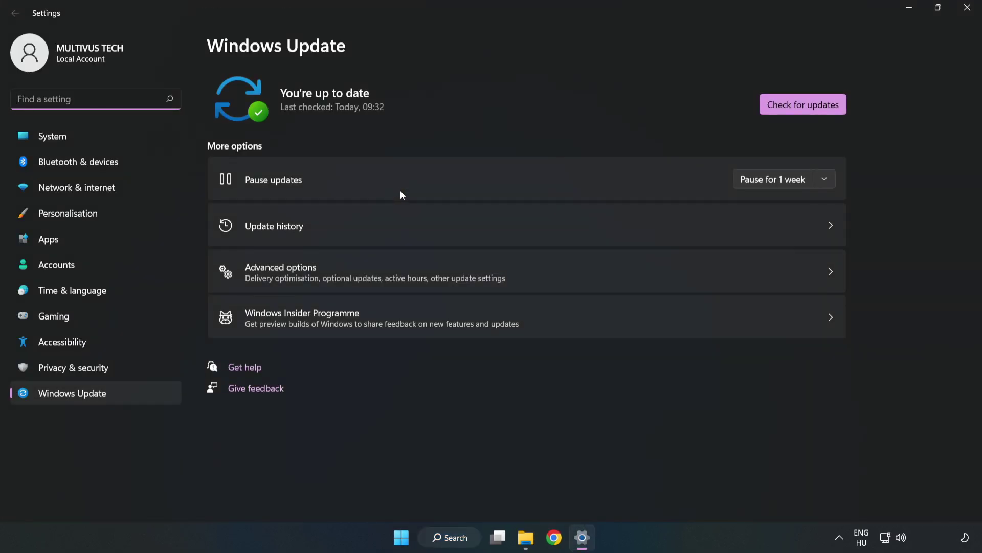
pyautogui.click(790, 109)
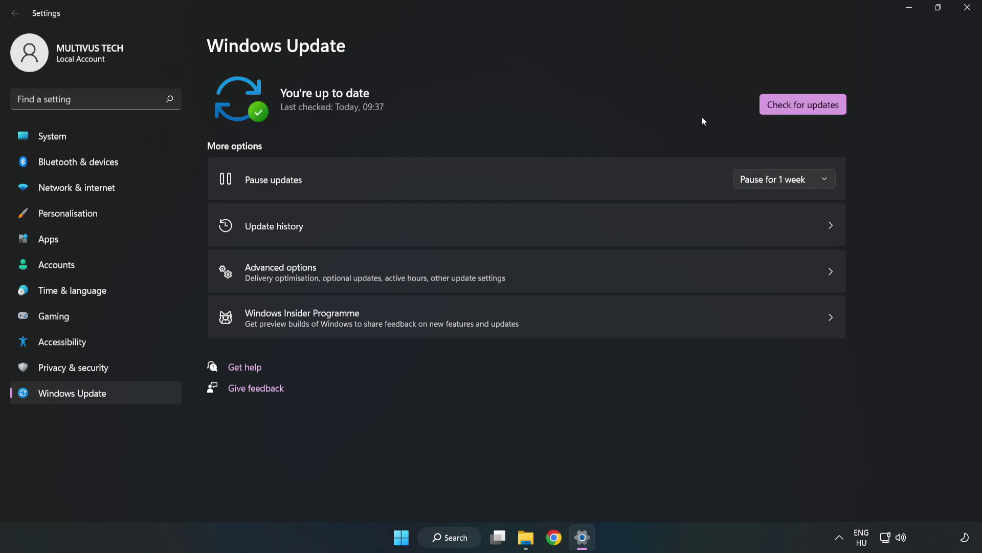
# Step: Close Settings and launch Registry Editor from a Windows Search for 'regedit'
pyautogui.click(964, 12)
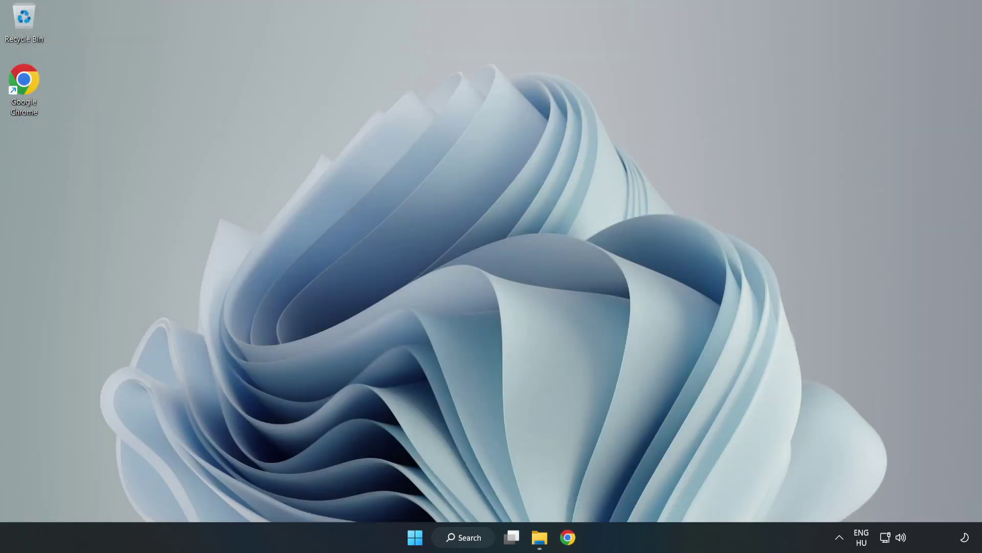
pyautogui.click(481, 540)
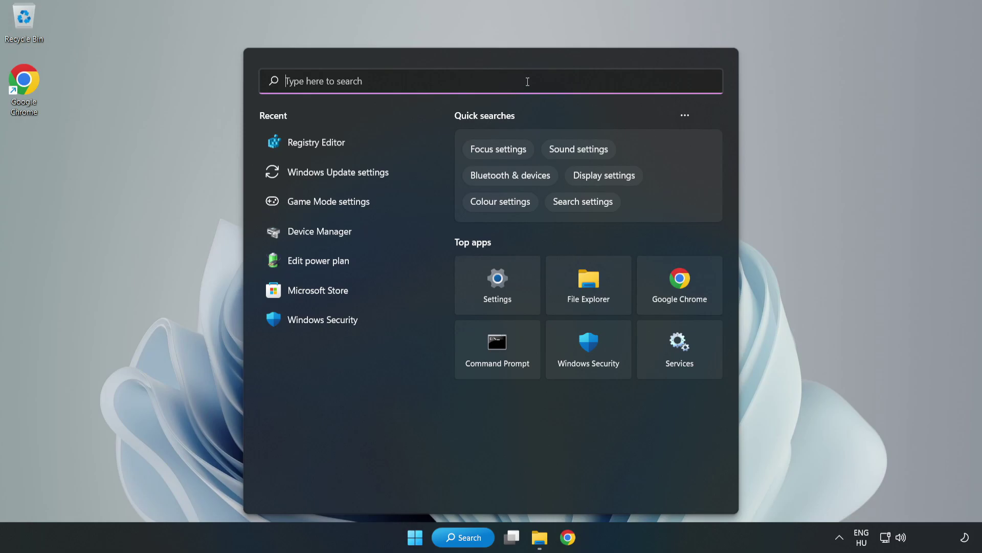
pyautogui.write('regedit')
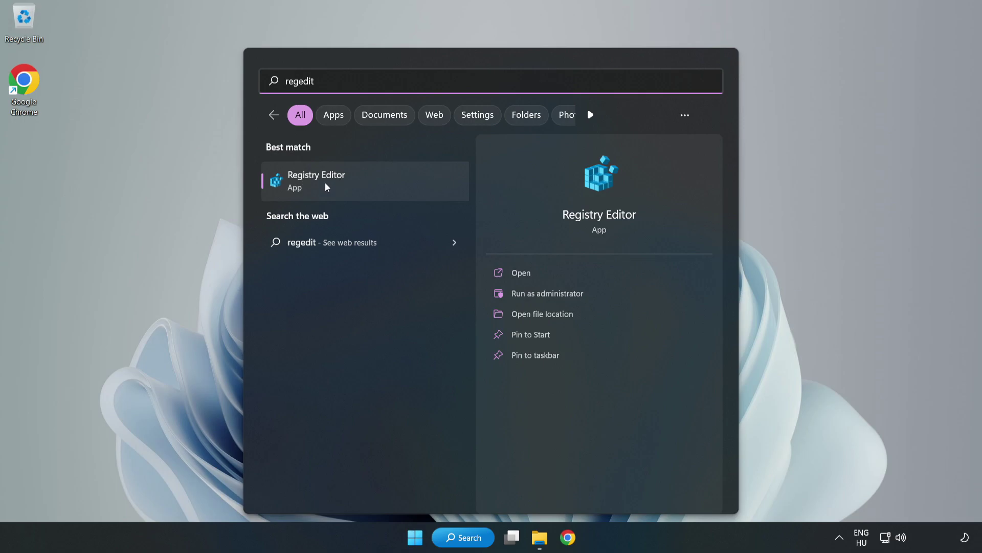
pyautogui.click(376, 184)
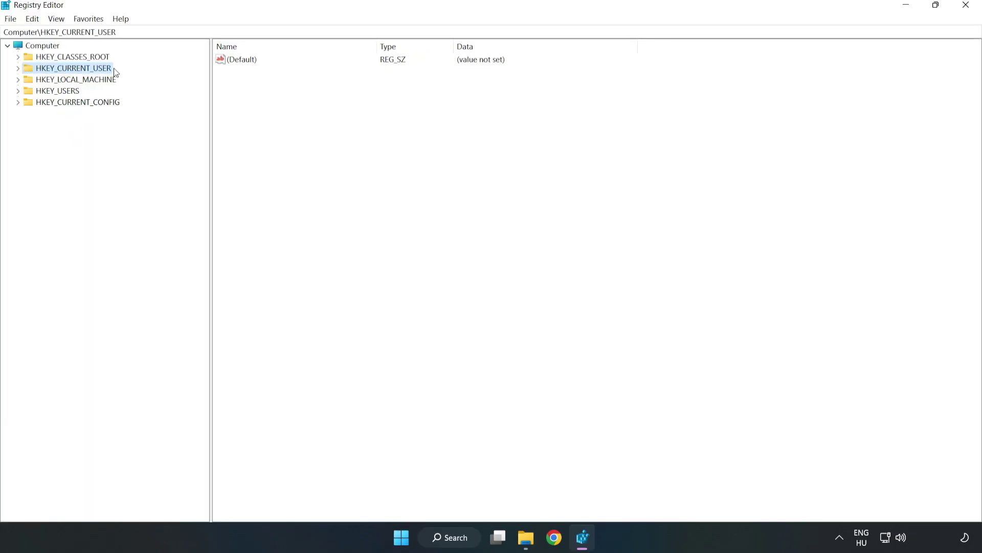
# Step: Change GameDVR_Enabled under HKCU\System\GameConfigStore from 1 to 0
pyautogui.click(19, 69)
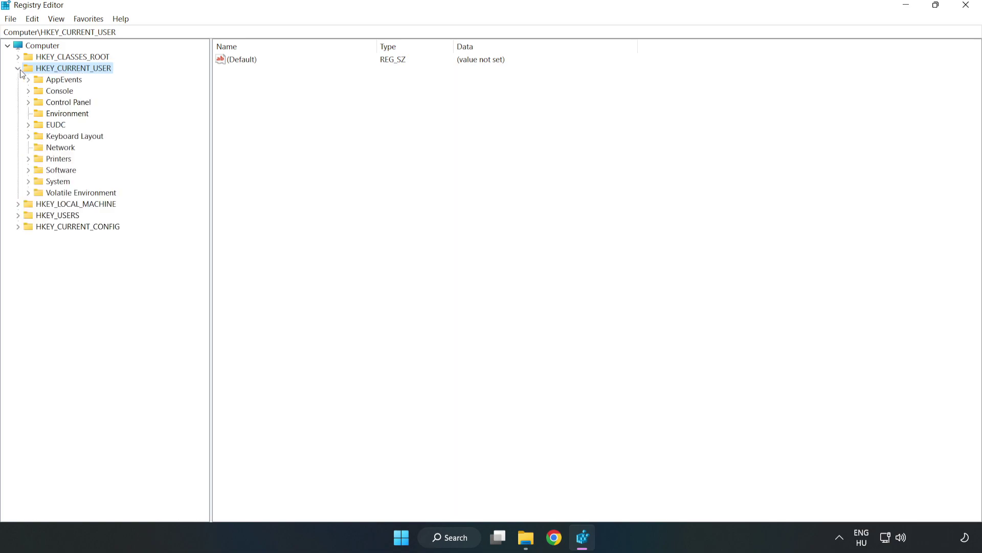
pyautogui.click(28, 182)
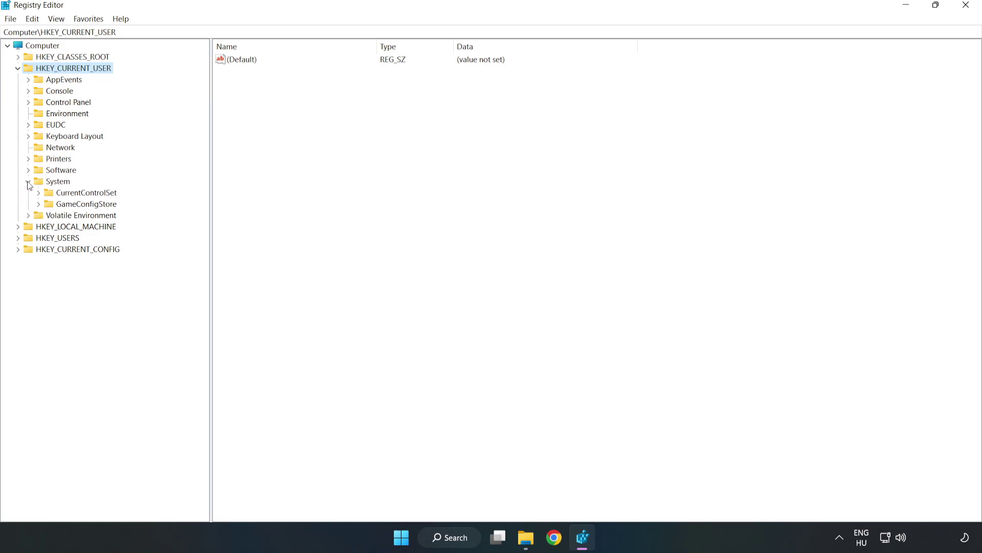
pyautogui.click(82, 206)
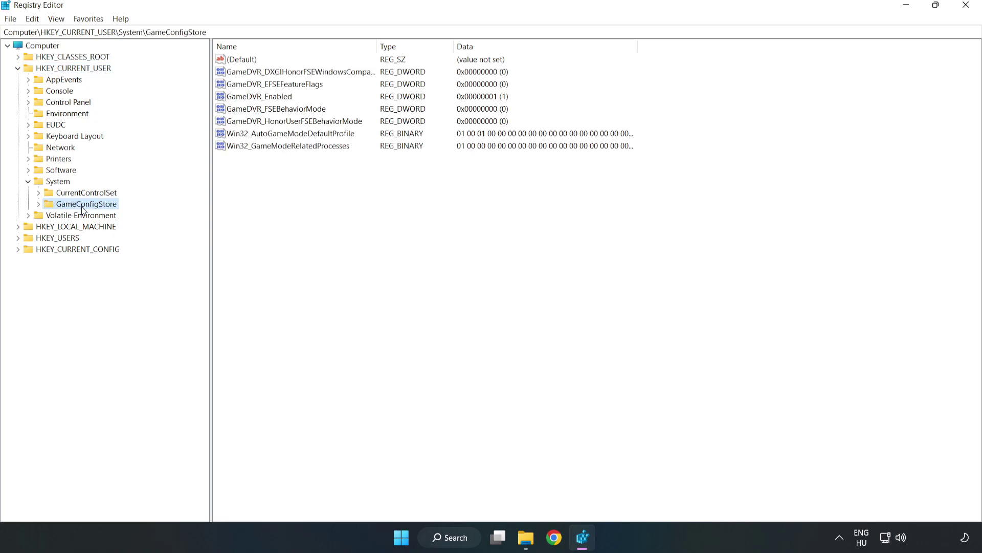
pyautogui.click(244, 98)
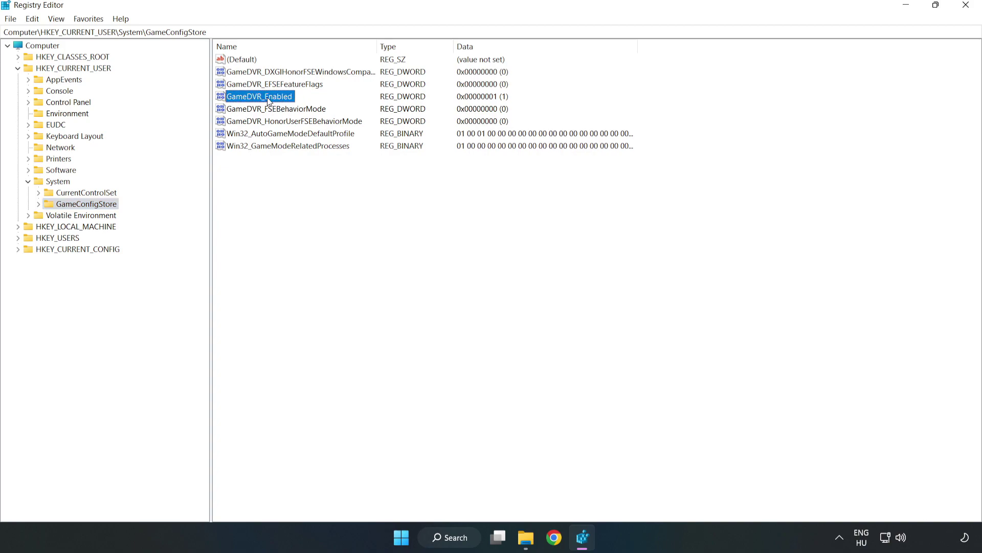
pyautogui.rightClick(268, 102)
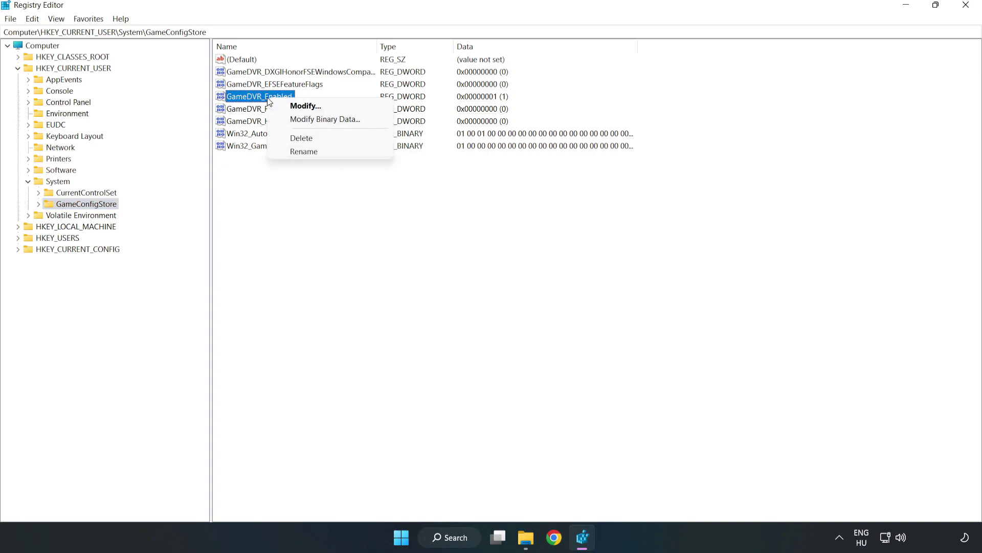
pyautogui.click(312, 107)
pyautogui.moveTo(346, 135); pyautogui.dragTo(550, 207)
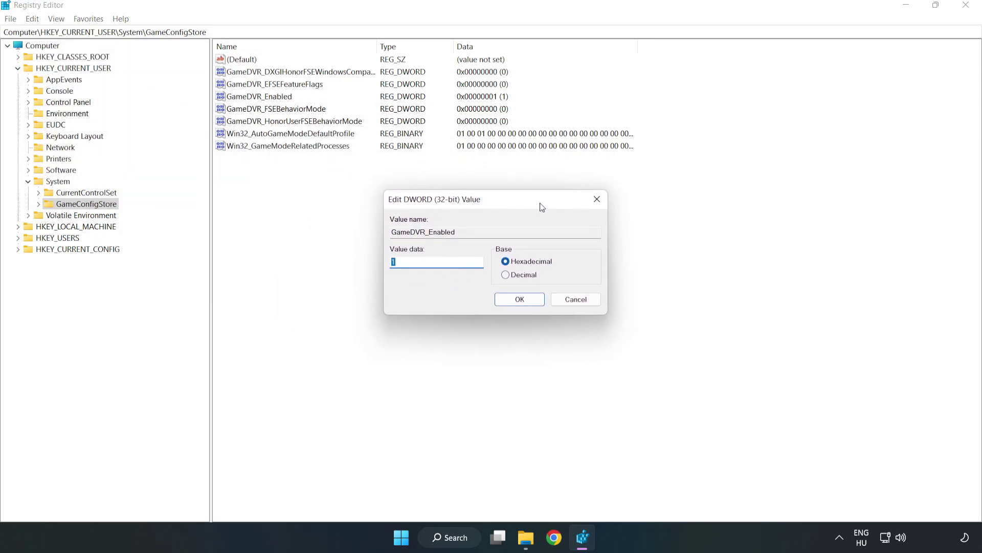
pyautogui.doubleClick(411, 266)
pyautogui.write('0')
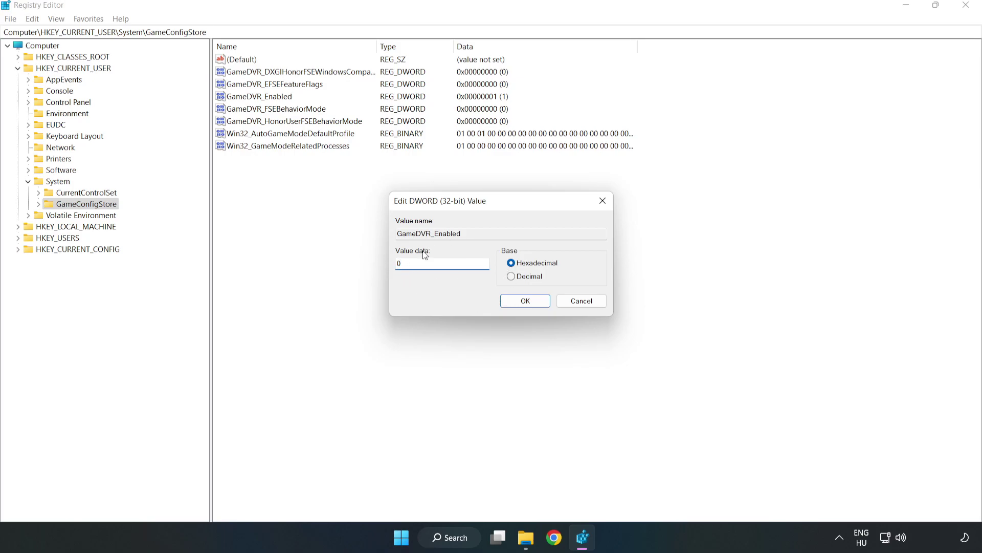
pyautogui.click(525, 301)
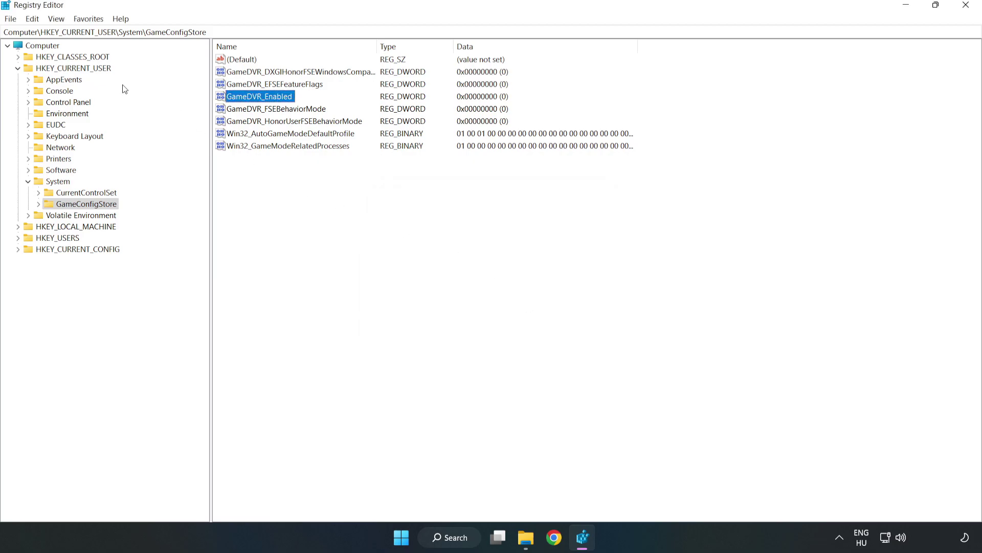
# Step: Browse to HKLM\SOFTWARE\Microsoft\PolicyManager\default\ApplicationManagement\AllowGameDVR
pyautogui.click(18, 69)
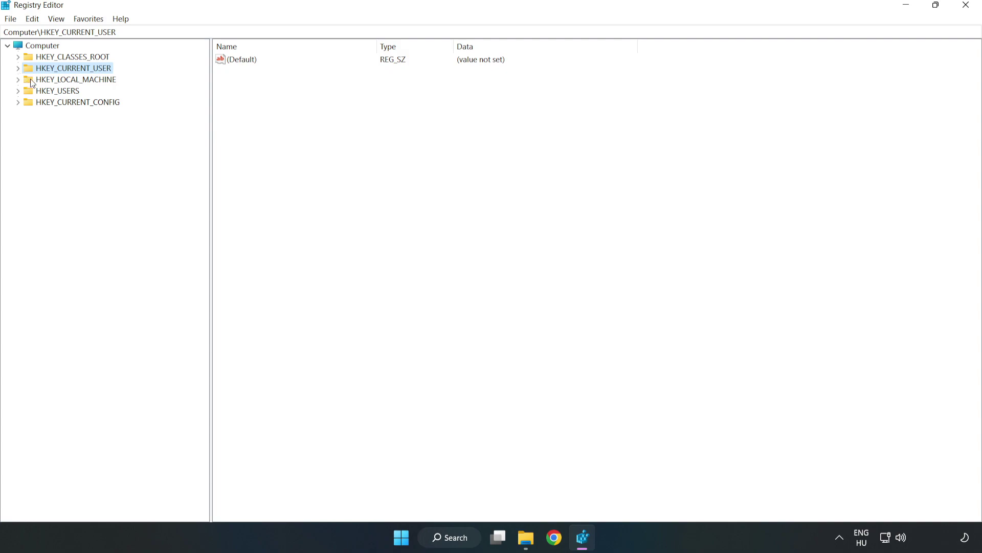
pyautogui.doubleClick(24, 81)
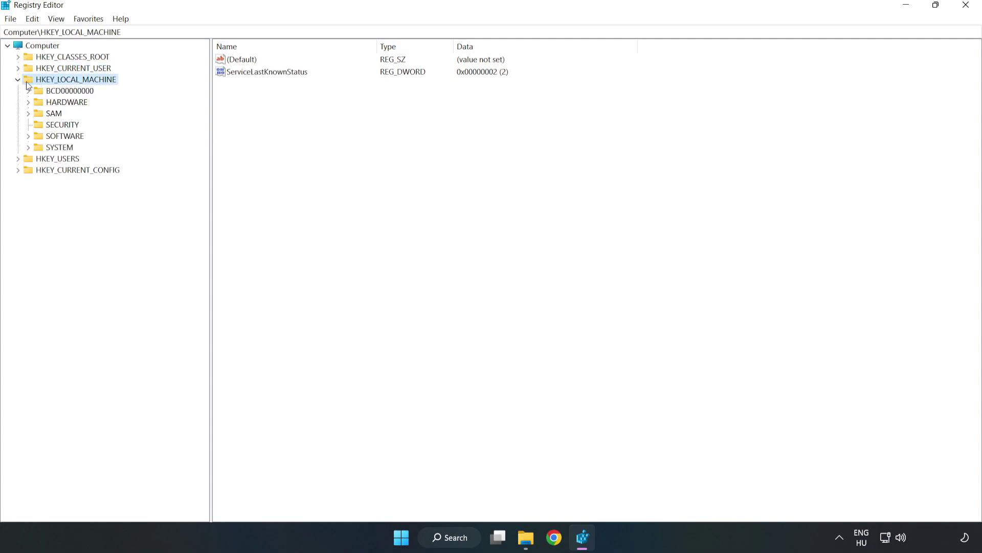
pyautogui.click(29, 136)
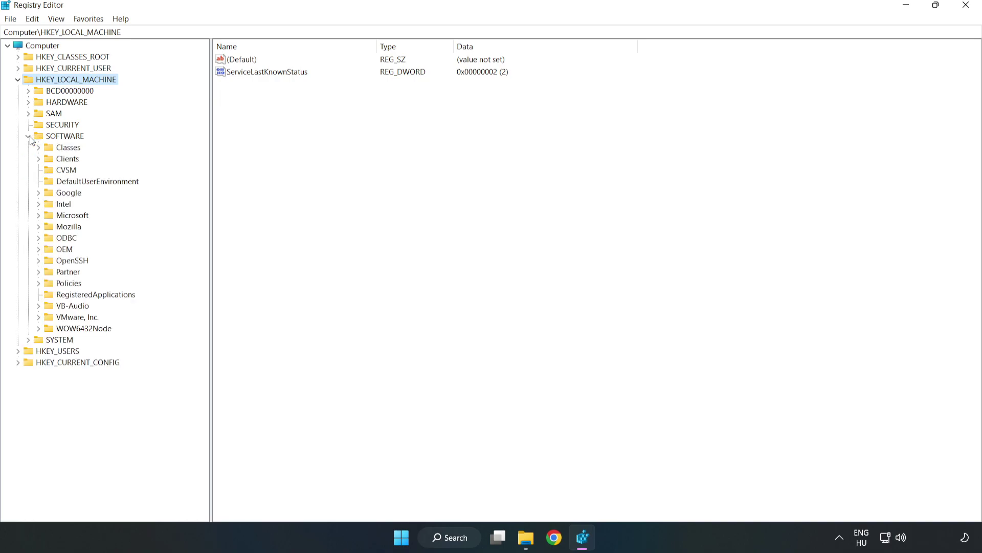
pyautogui.click(40, 217)
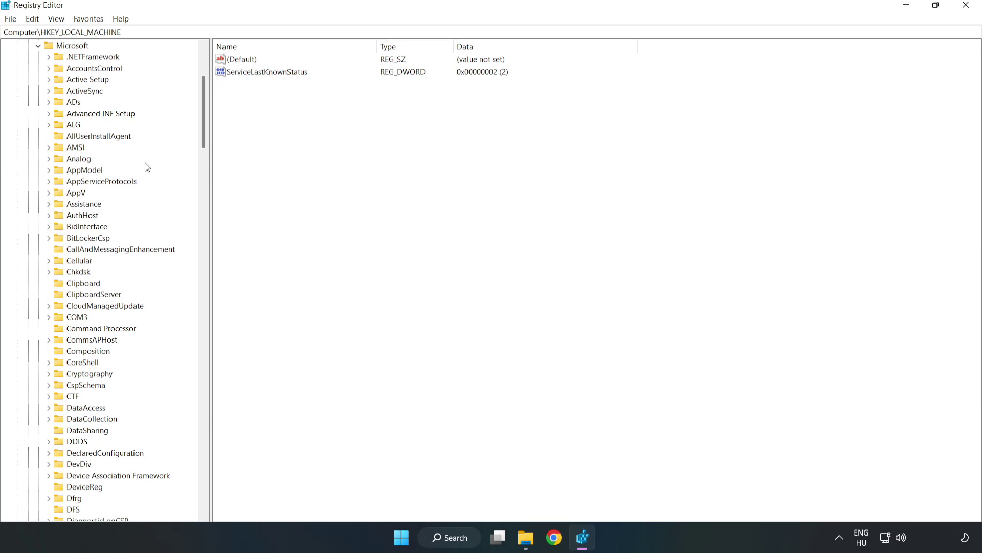
pyautogui.moveTo(204, 131); pyautogui.dragTo(224, 364)
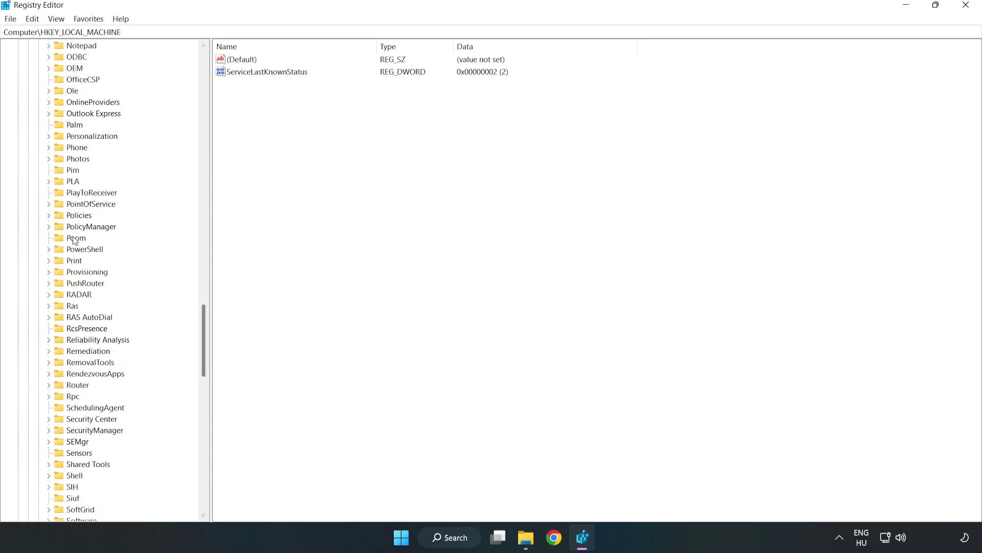
pyautogui.click(49, 227)
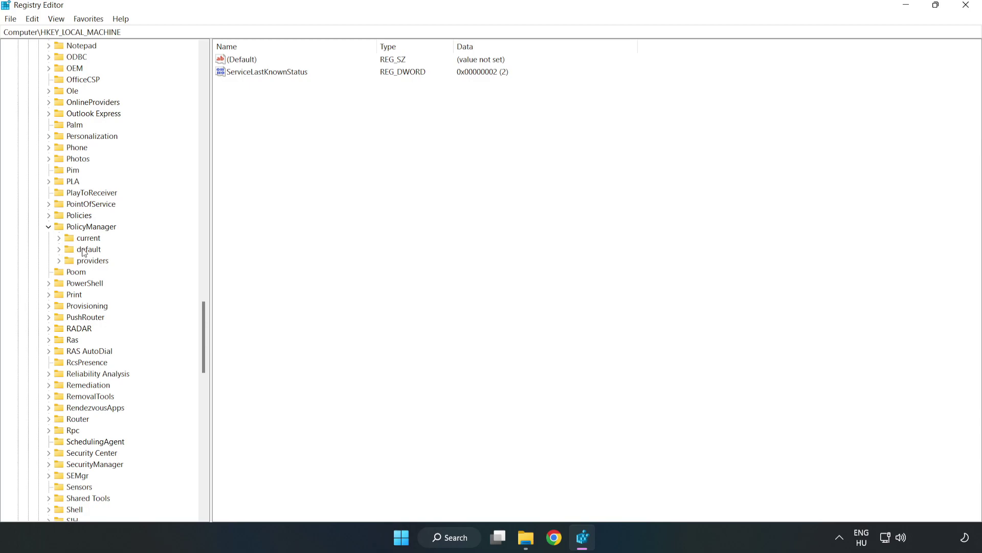
pyautogui.click(59, 249)
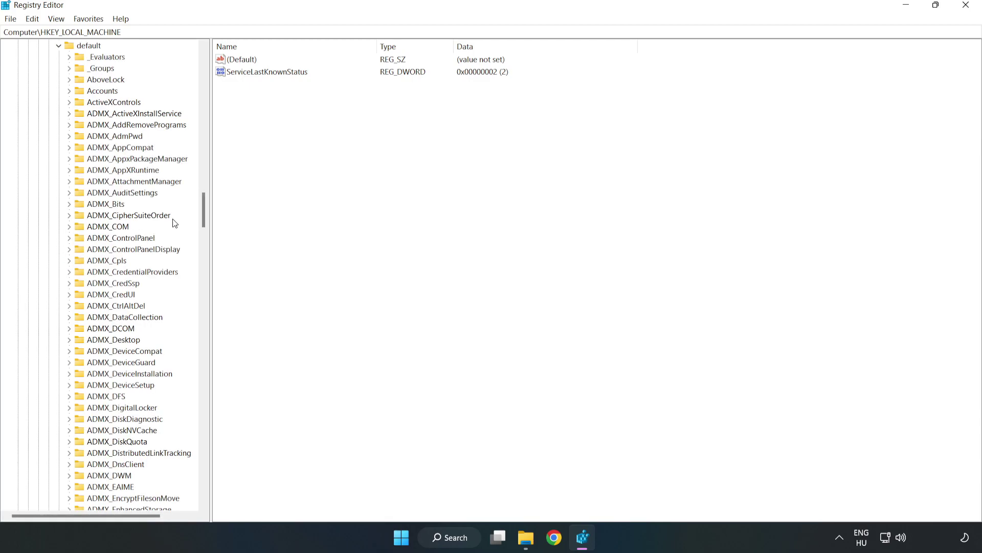
pyautogui.moveTo(203, 209); pyautogui.dragTo(199, 324)
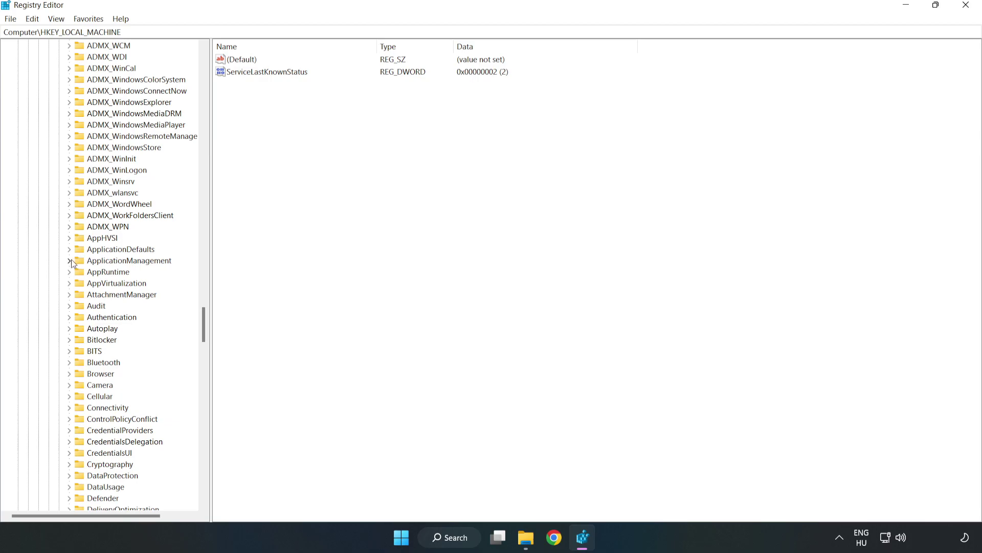
pyautogui.click(70, 260)
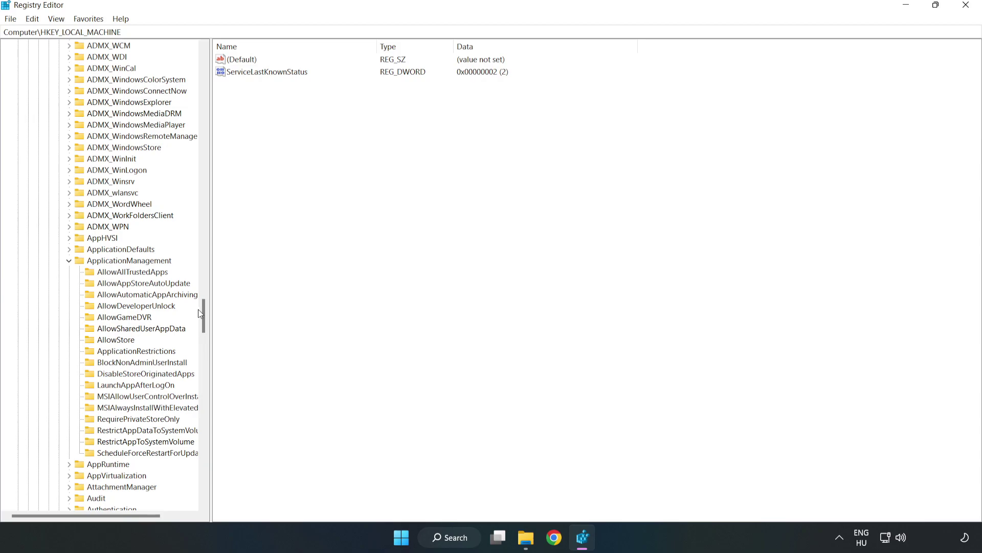
pyautogui.click(113, 319)
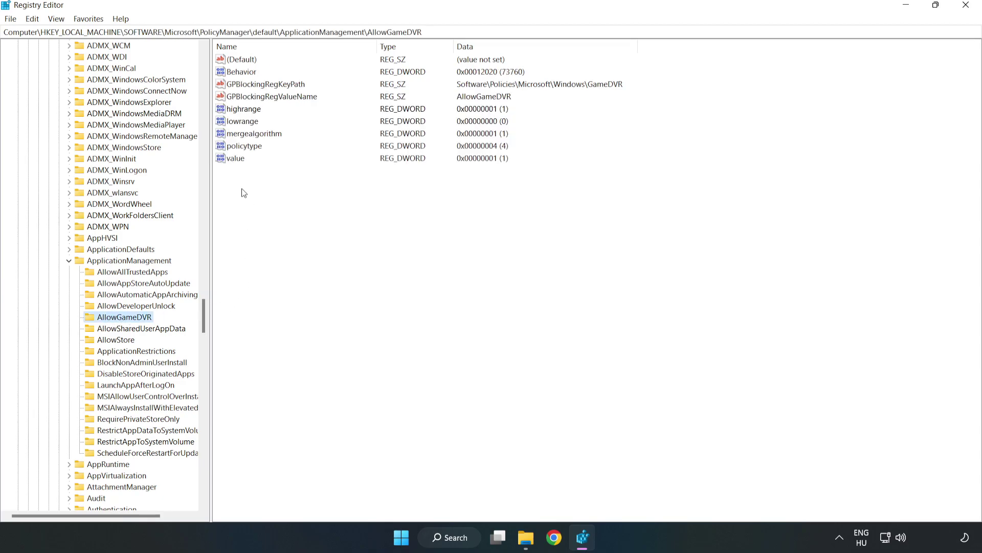
# Step: Set the AllowGameDVR 'value' entry to 0 and close Registry Editor
pyautogui.click(229, 159)
pyautogui.rightClick(239, 164)
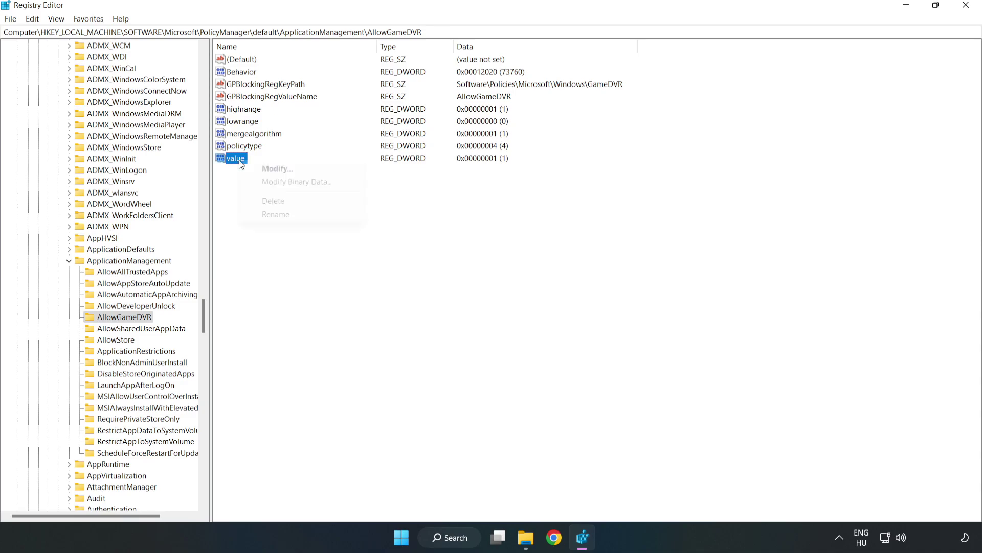
pyautogui.click(281, 171)
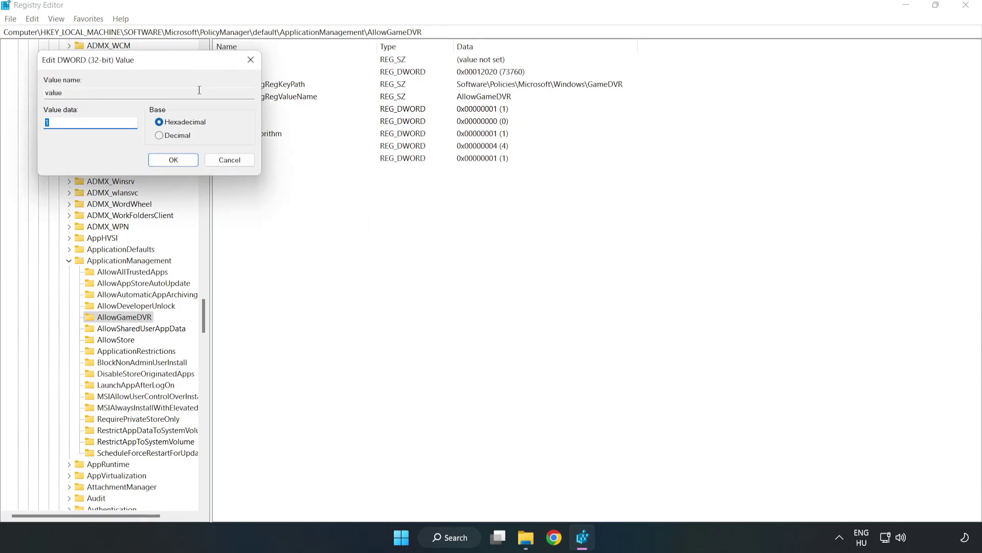
pyautogui.moveTo(181, 67); pyautogui.dragTo(498, 203)
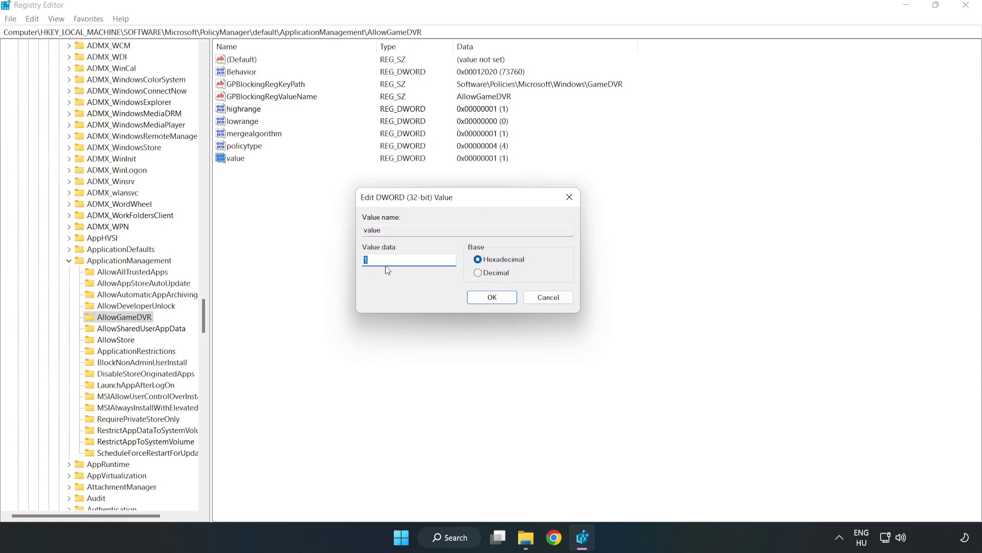
pyautogui.write('0')
pyautogui.click(496, 298)
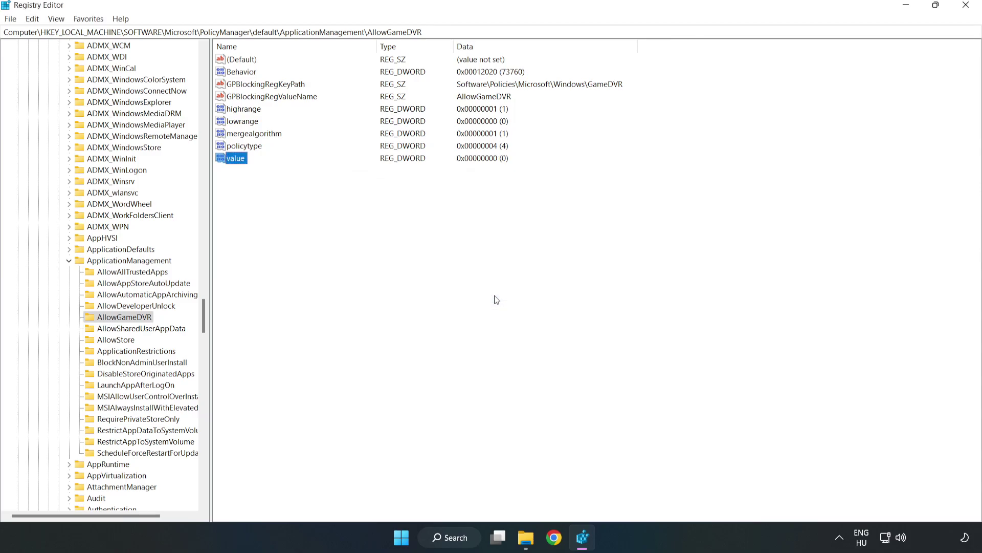
pyautogui.click(966, 10)
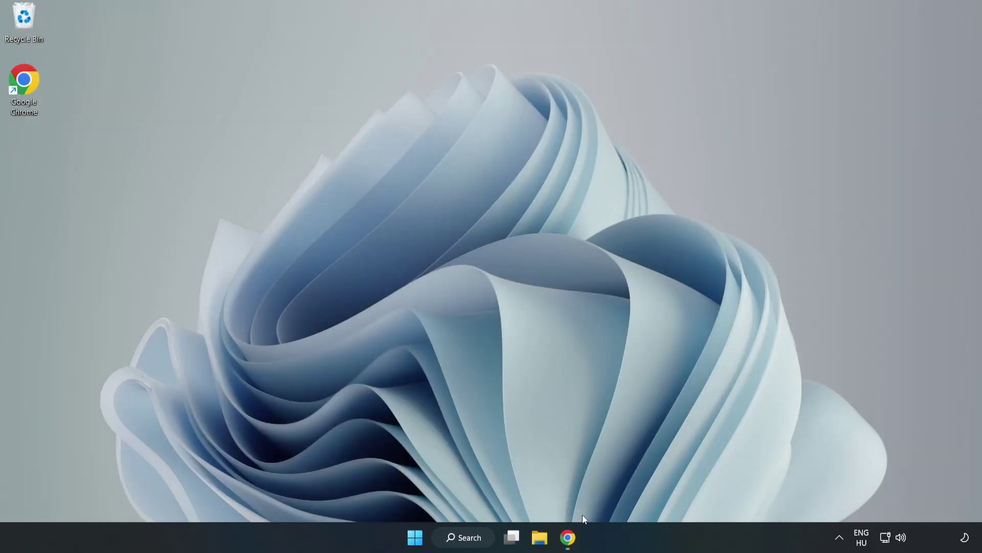
pyautogui.moveTo(553, 536)
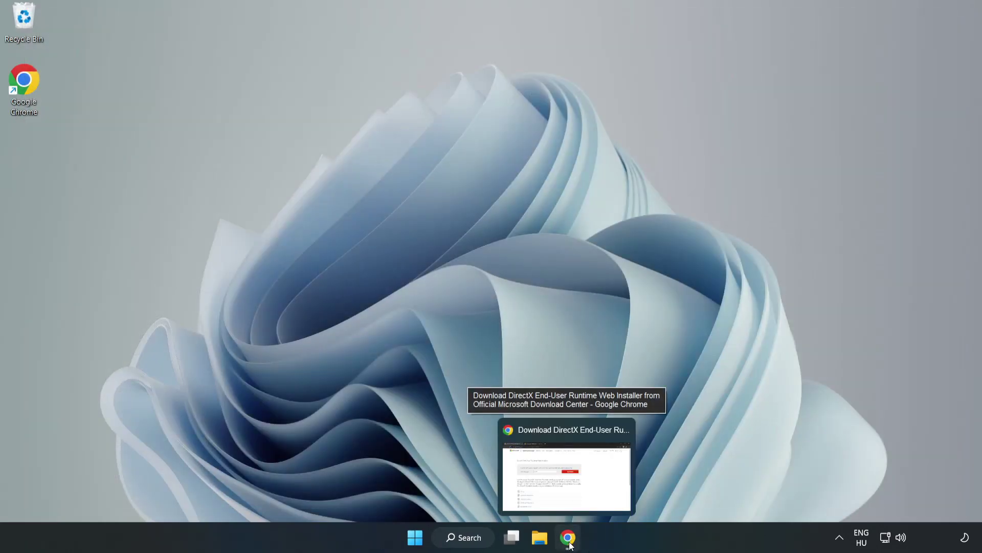
# Step: Download dxwebsetup.exe from the DirectX End-User Runtime page and run it
pyautogui.click(568, 538)
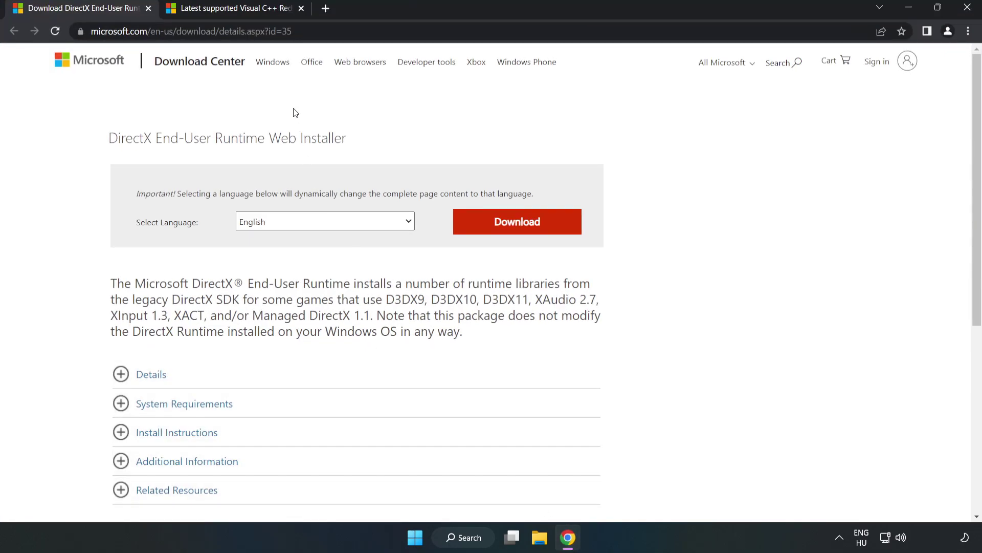
pyautogui.moveTo(323, 29); pyautogui.dragTo(246, 30)
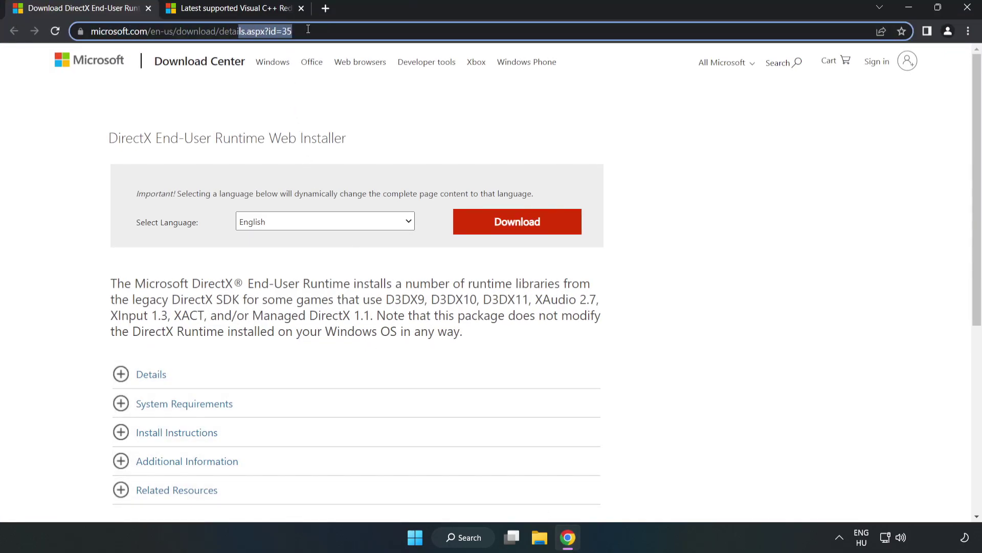
pyautogui.click(397, 117)
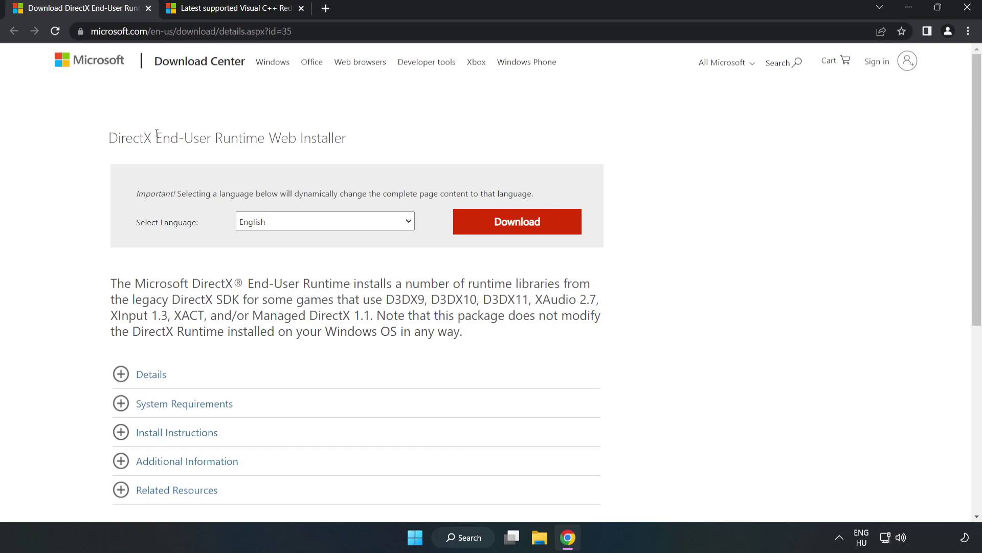
pyautogui.click(524, 234)
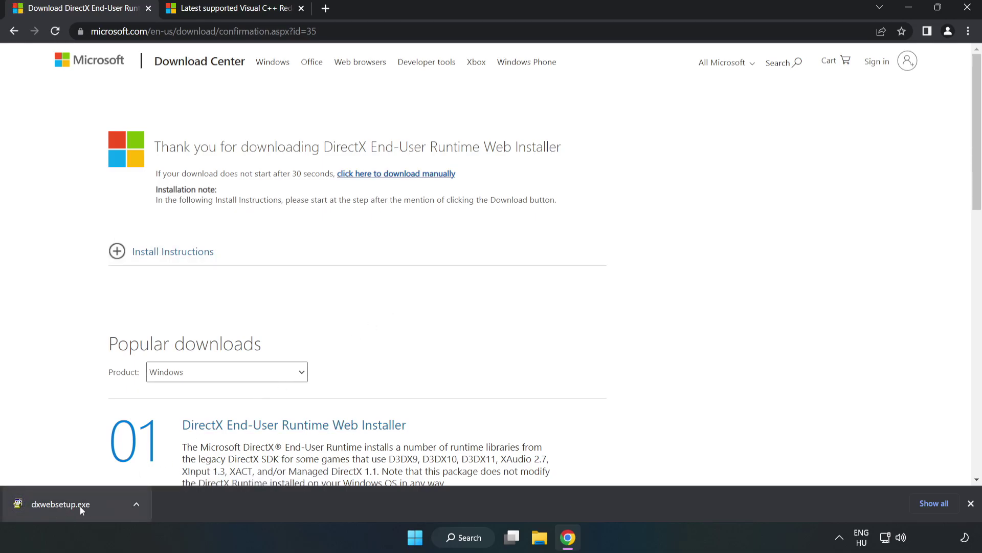
pyautogui.click(99, 506)
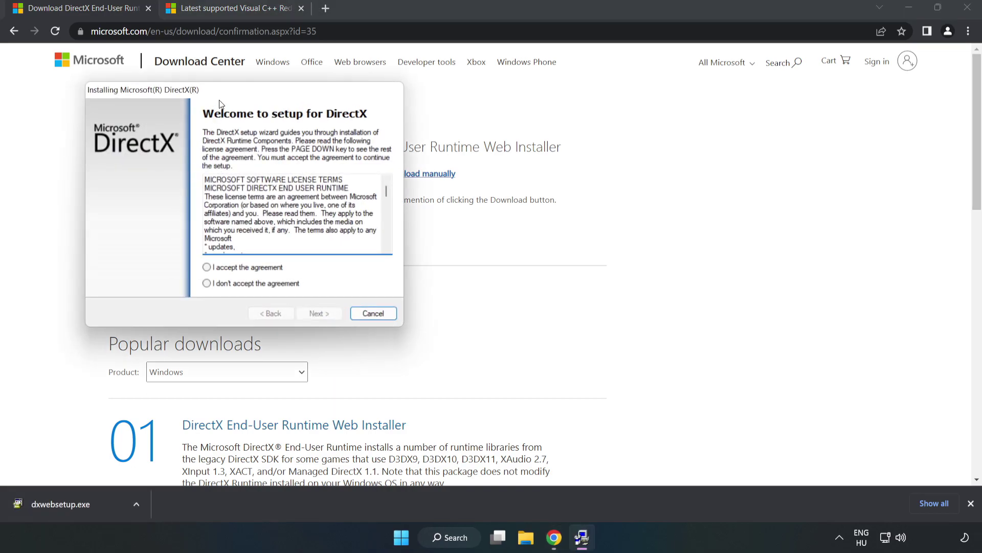
# Step: Run DirectX Setup with the licence accepted and the Bing Bar unchecked, then finish
pyautogui.moveTo(220, 90); pyautogui.dragTo(465, 138)
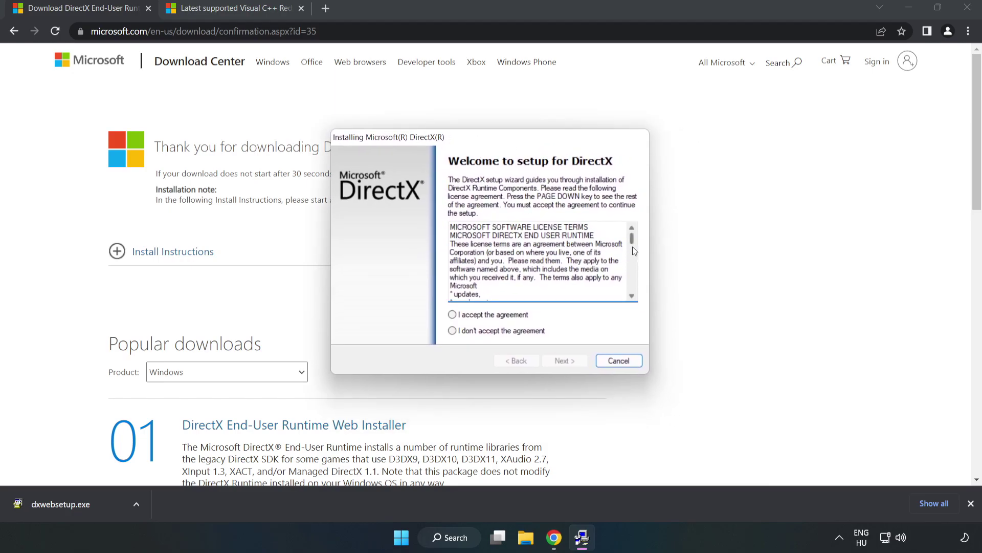
pyautogui.moveTo(633, 240); pyautogui.dragTo(633, 300)
pyautogui.click(452, 314)
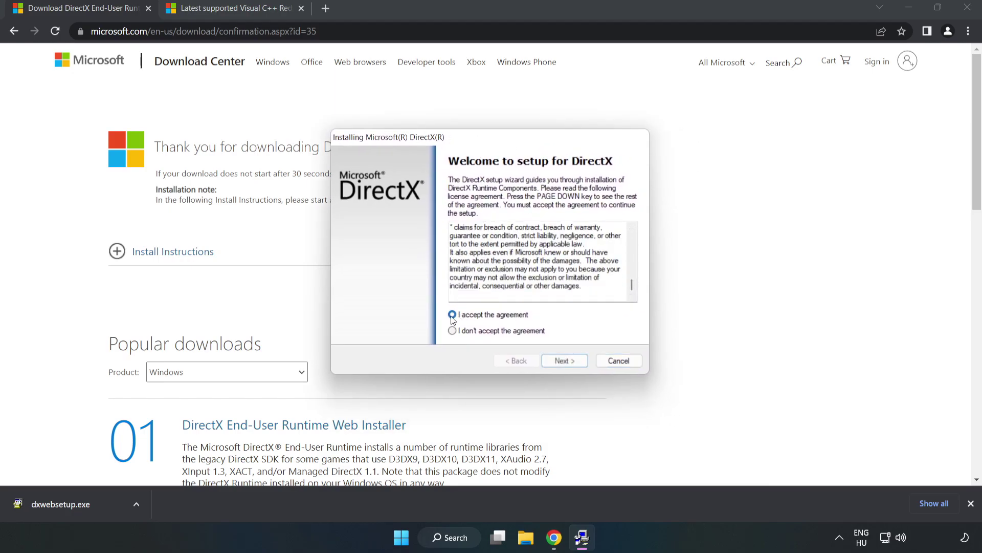
pyautogui.click(569, 361)
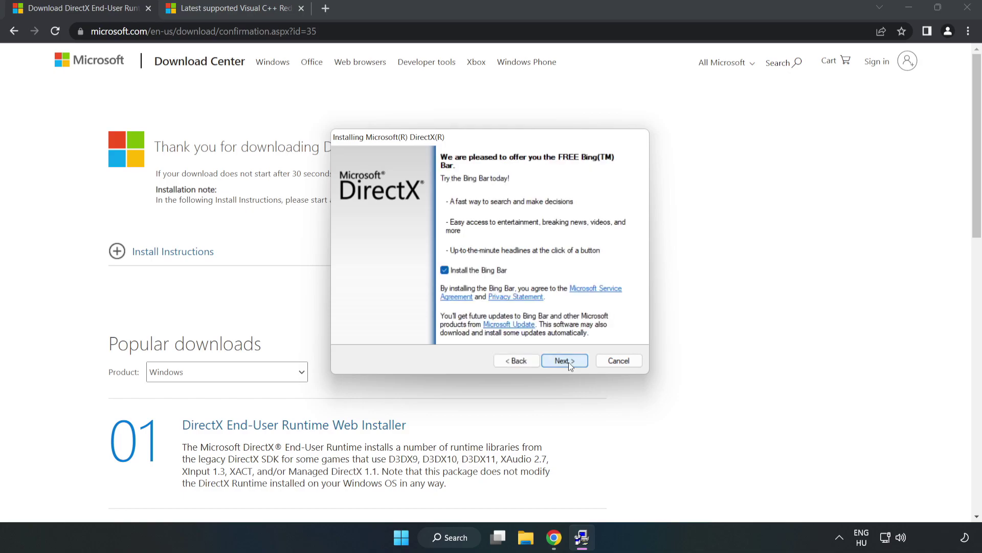
pyautogui.click(444, 270)
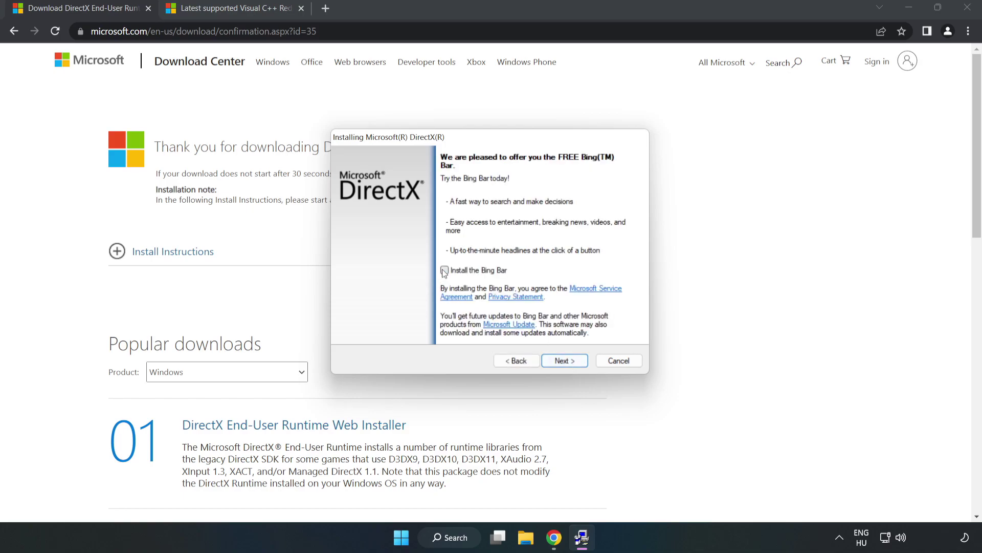
pyautogui.click(567, 360)
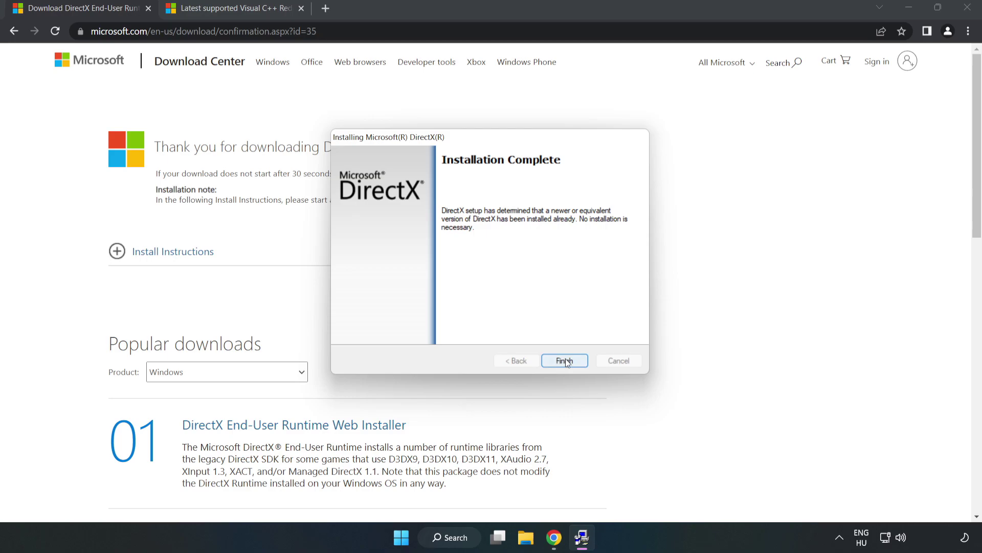
pyautogui.click(567, 361)
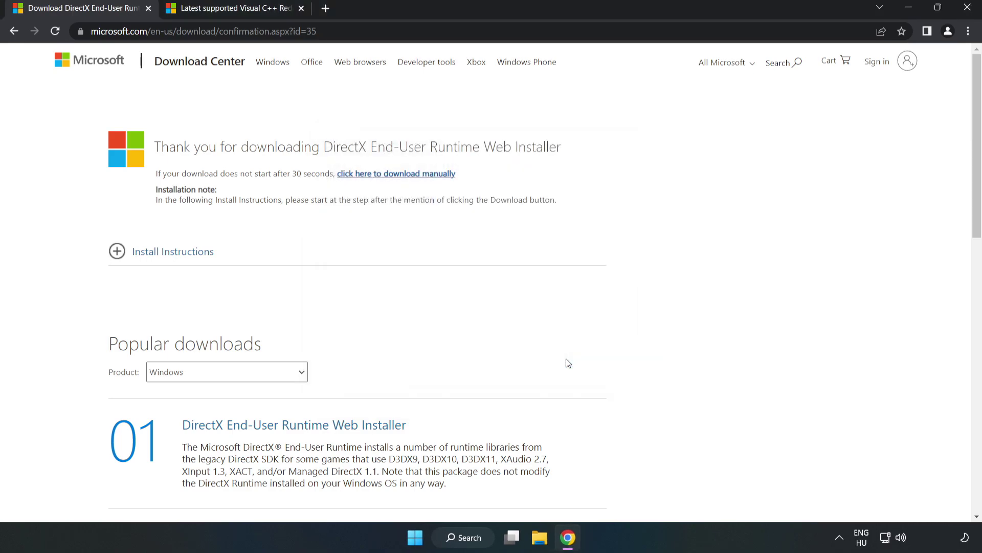
# Step: Close the DirectX tab and download the Visual C++ redistributables, allowing multiple downloads
pyautogui.click(148, 10)
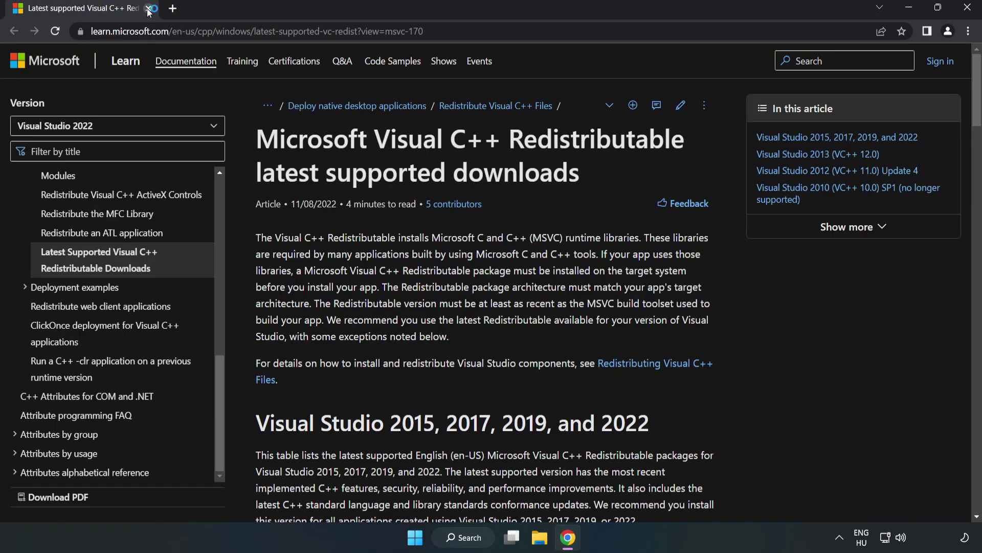
pyautogui.click(230, 30)
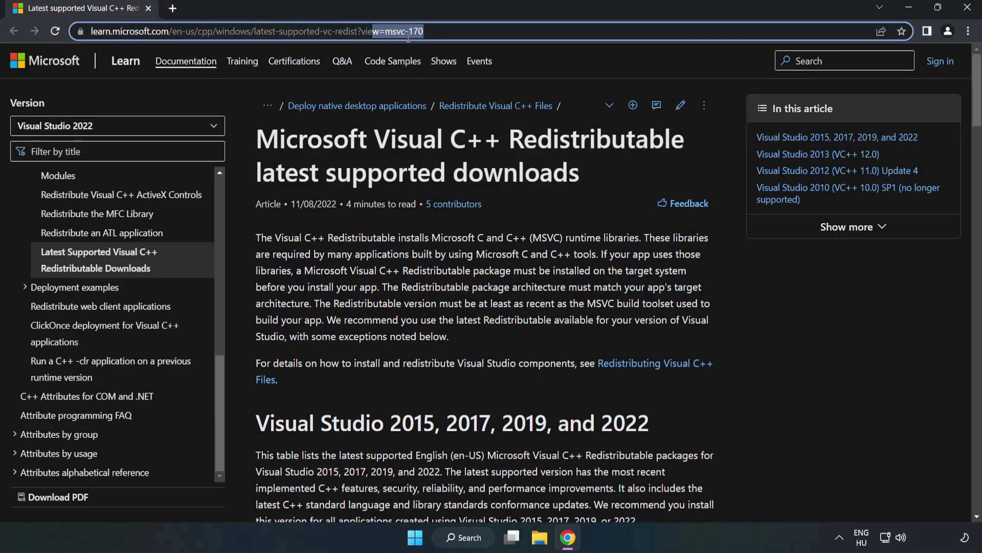
pyautogui.press('End')
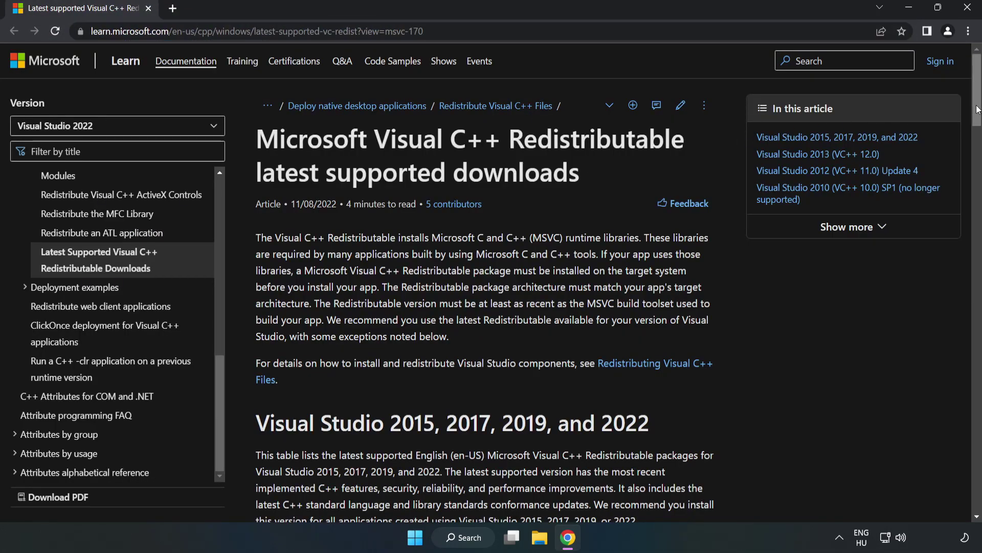
pyautogui.moveTo(977, 113); pyautogui.dragTo(978, 132)
pyautogui.scroll(-3, 977, 133)
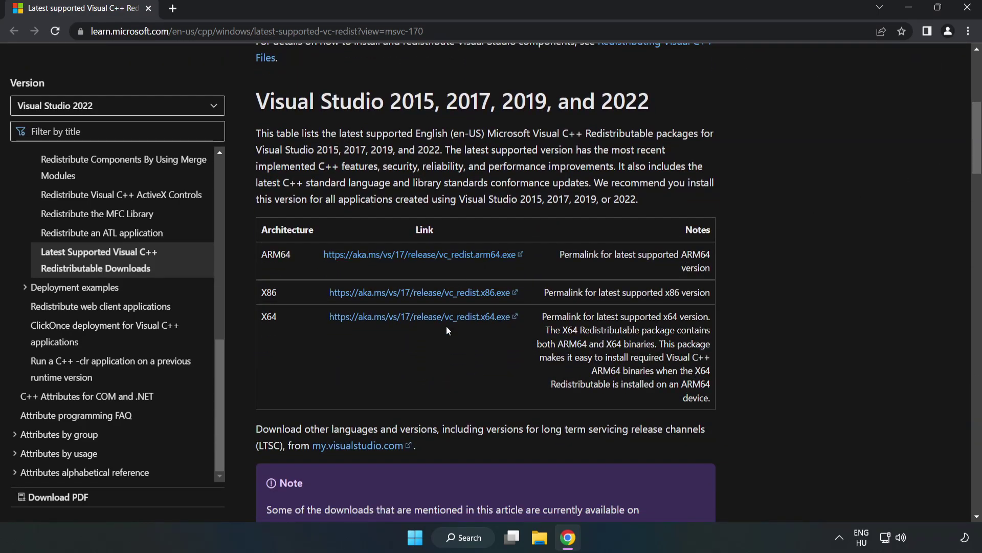
pyautogui.click(431, 295)
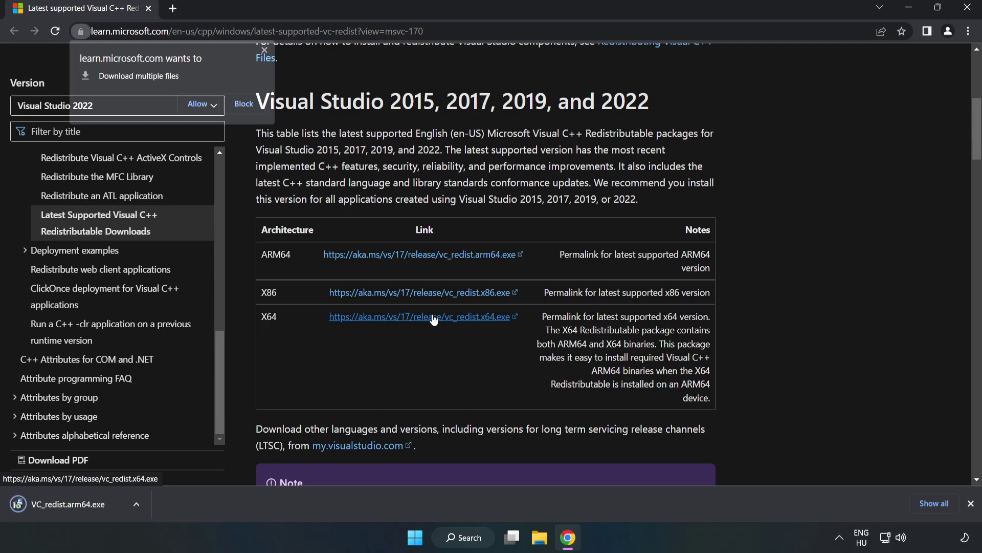
pyautogui.click(199, 103)
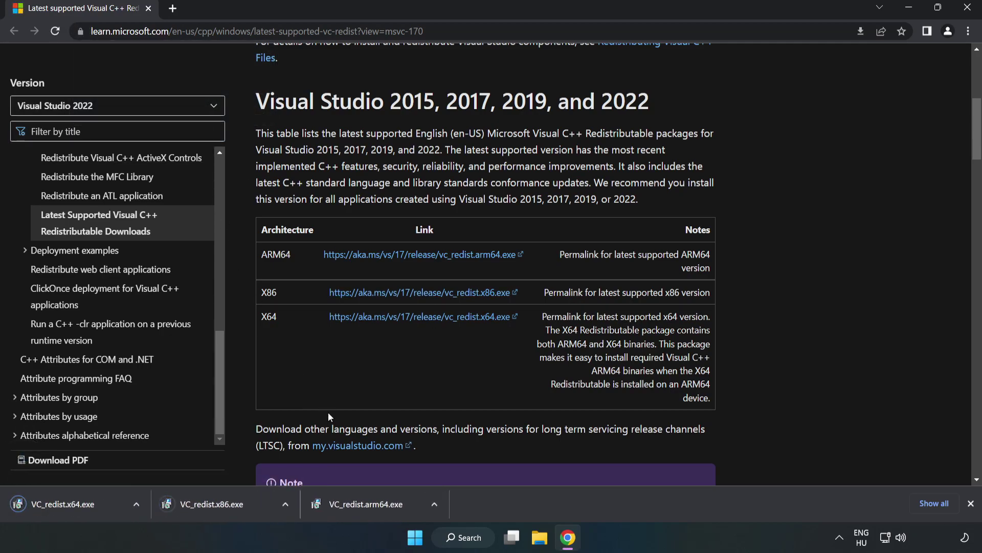
# Step: Try installing the ARM64 Visual C++ redistributable and dismiss its unsupported failure
pyautogui.click(376, 508)
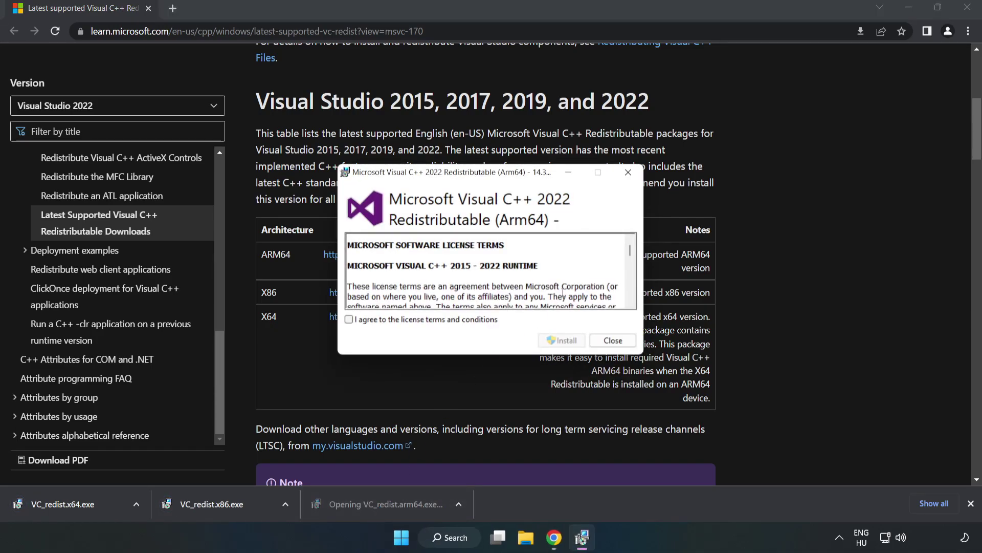
pyautogui.moveTo(628, 252); pyautogui.dragTo(626, 307)
pyautogui.click(433, 319)
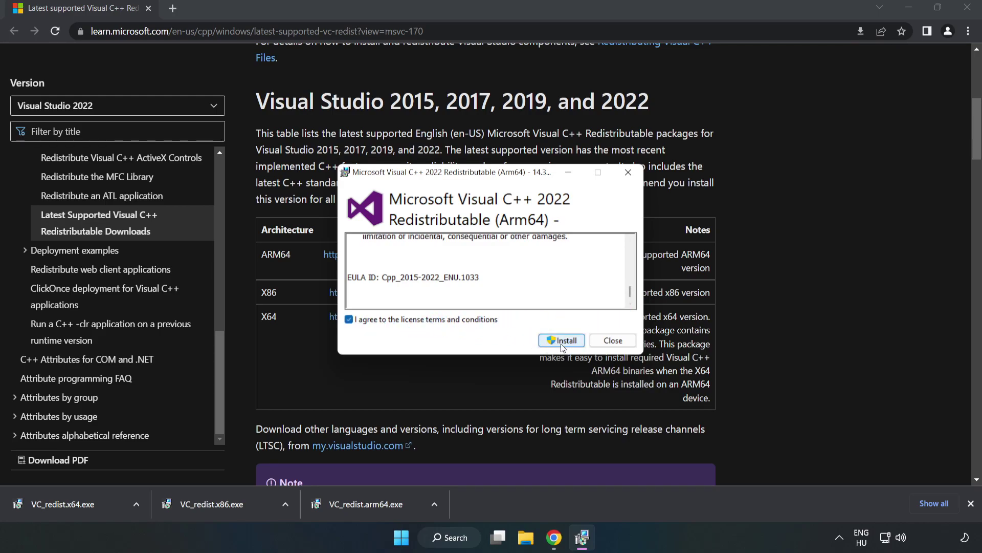
pyautogui.click(561, 345)
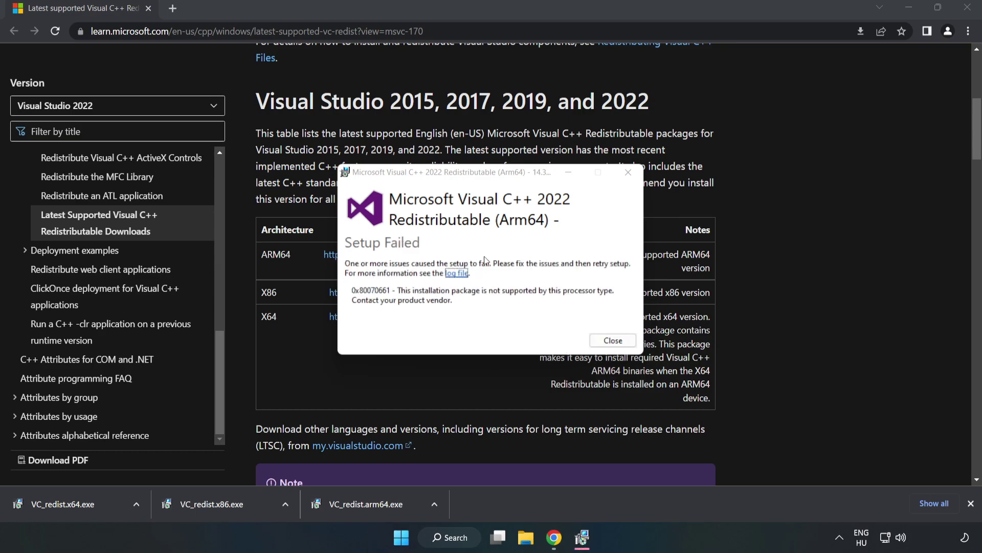
pyautogui.click(613, 340)
# Step: Install the x86 and x64 redistributables without restarting, then close Chrome
pyautogui.click(211, 504)
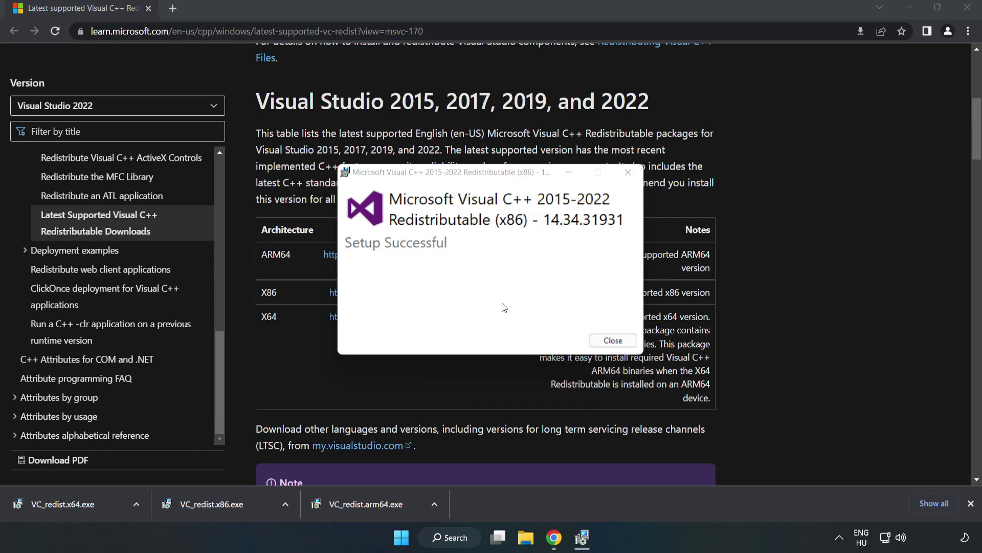
pyautogui.click(613, 340)
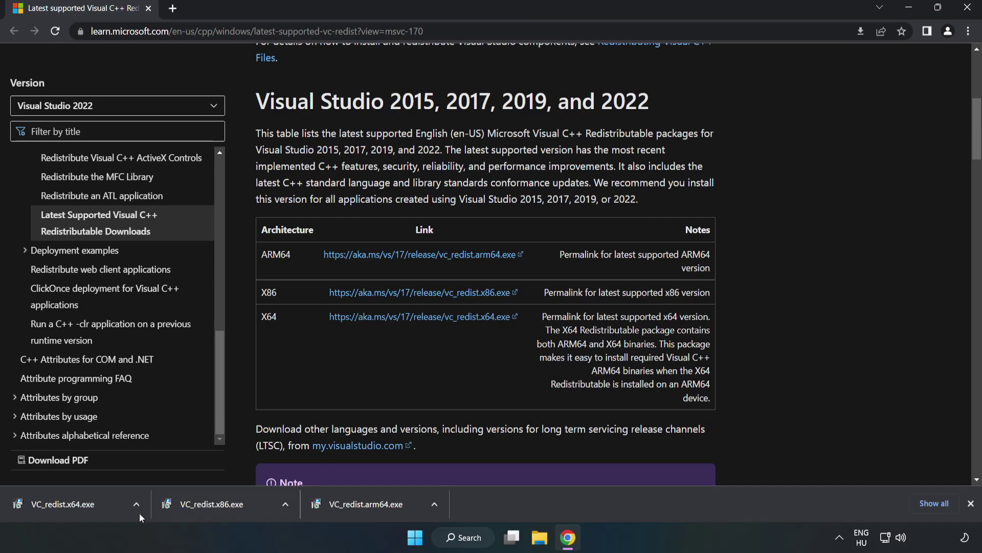
pyautogui.click(54, 501)
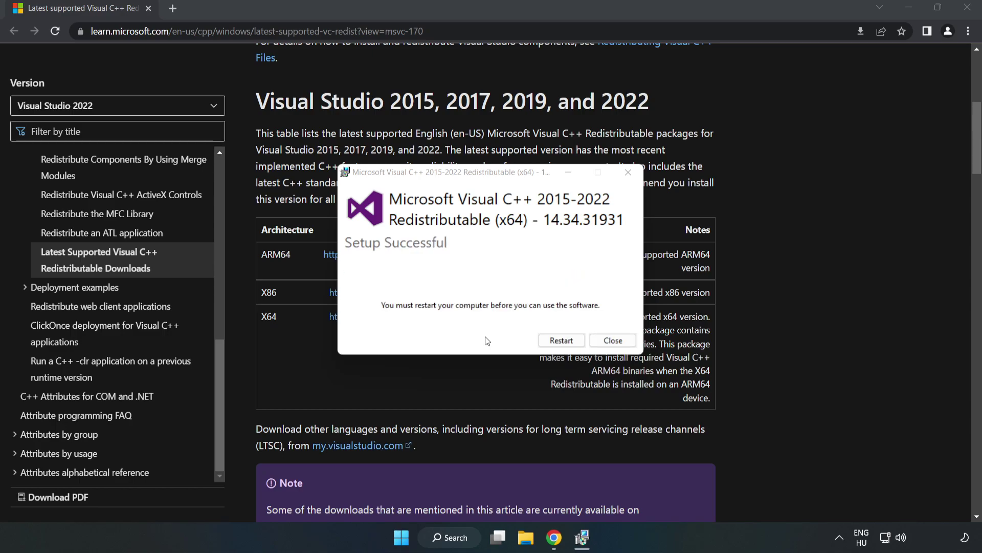
pyautogui.click(613, 342)
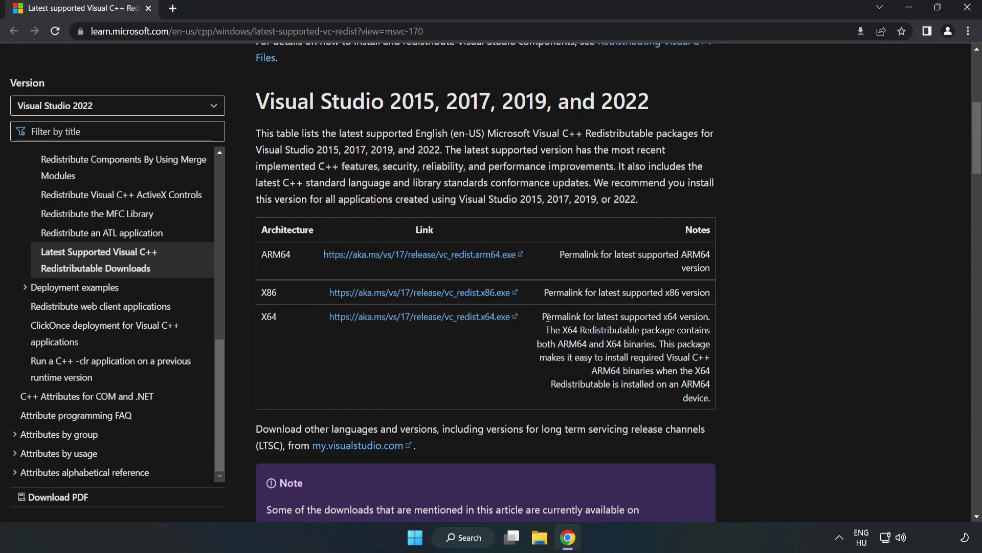
pyautogui.click(969, 11)
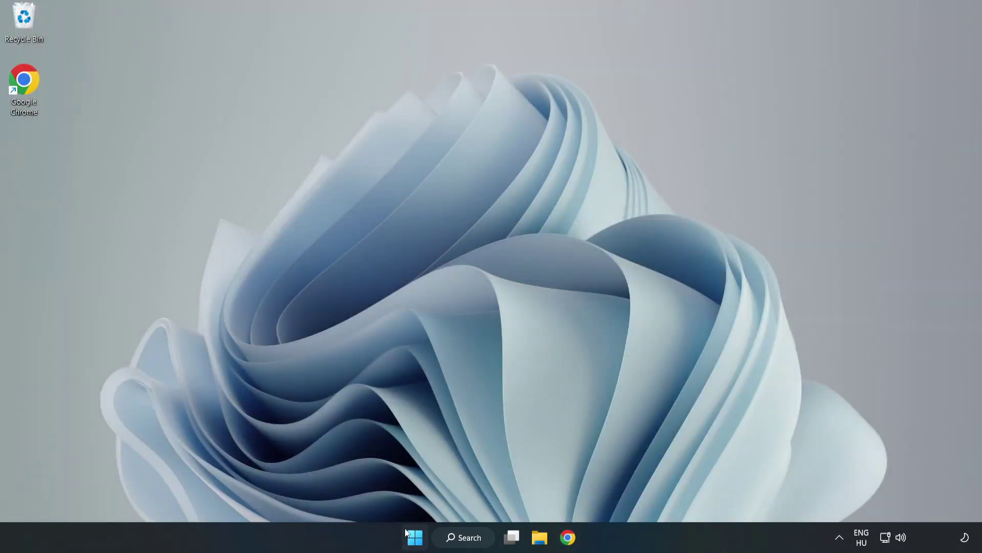
# Step: Open the Start menu's power options to reveal Restart
pyautogui.click(414, 539)
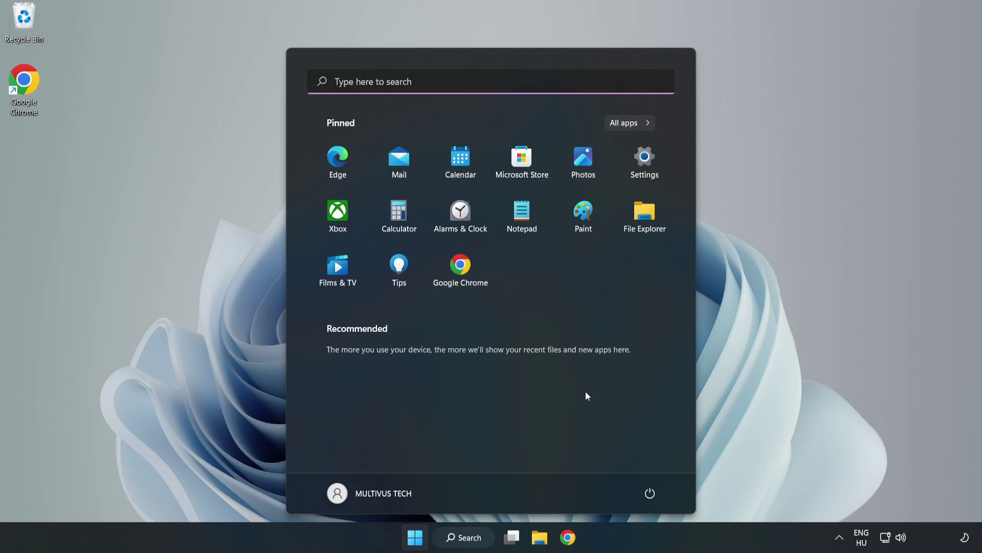
pyautogui.click(646, 497)
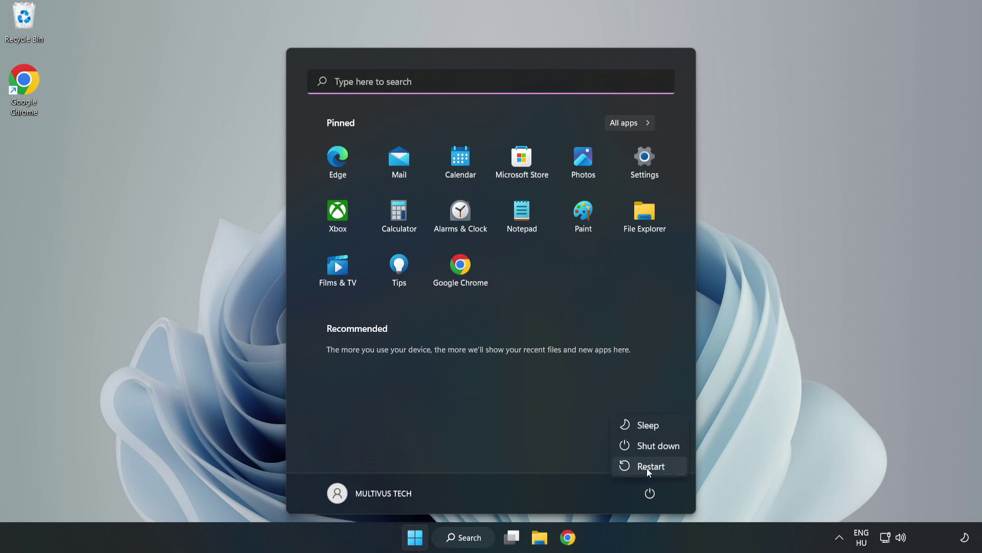